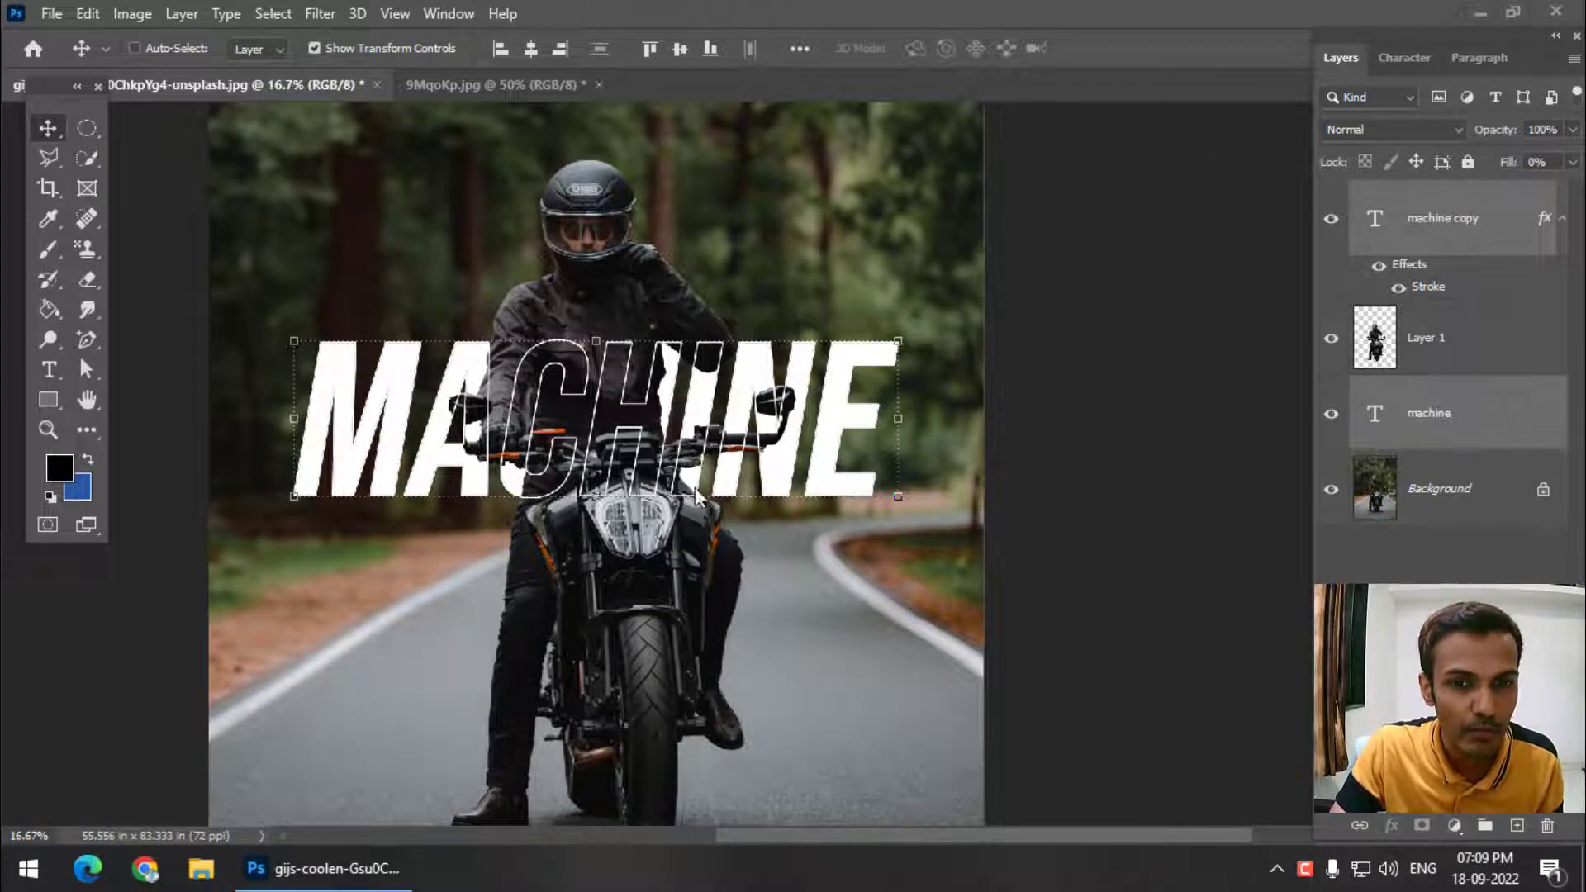
# - Move the MACHINE text lower over the motorcycle and shift the CONQUER text slightly lower in 9MqoKp.jpg
pyautogui.click(738, 584)
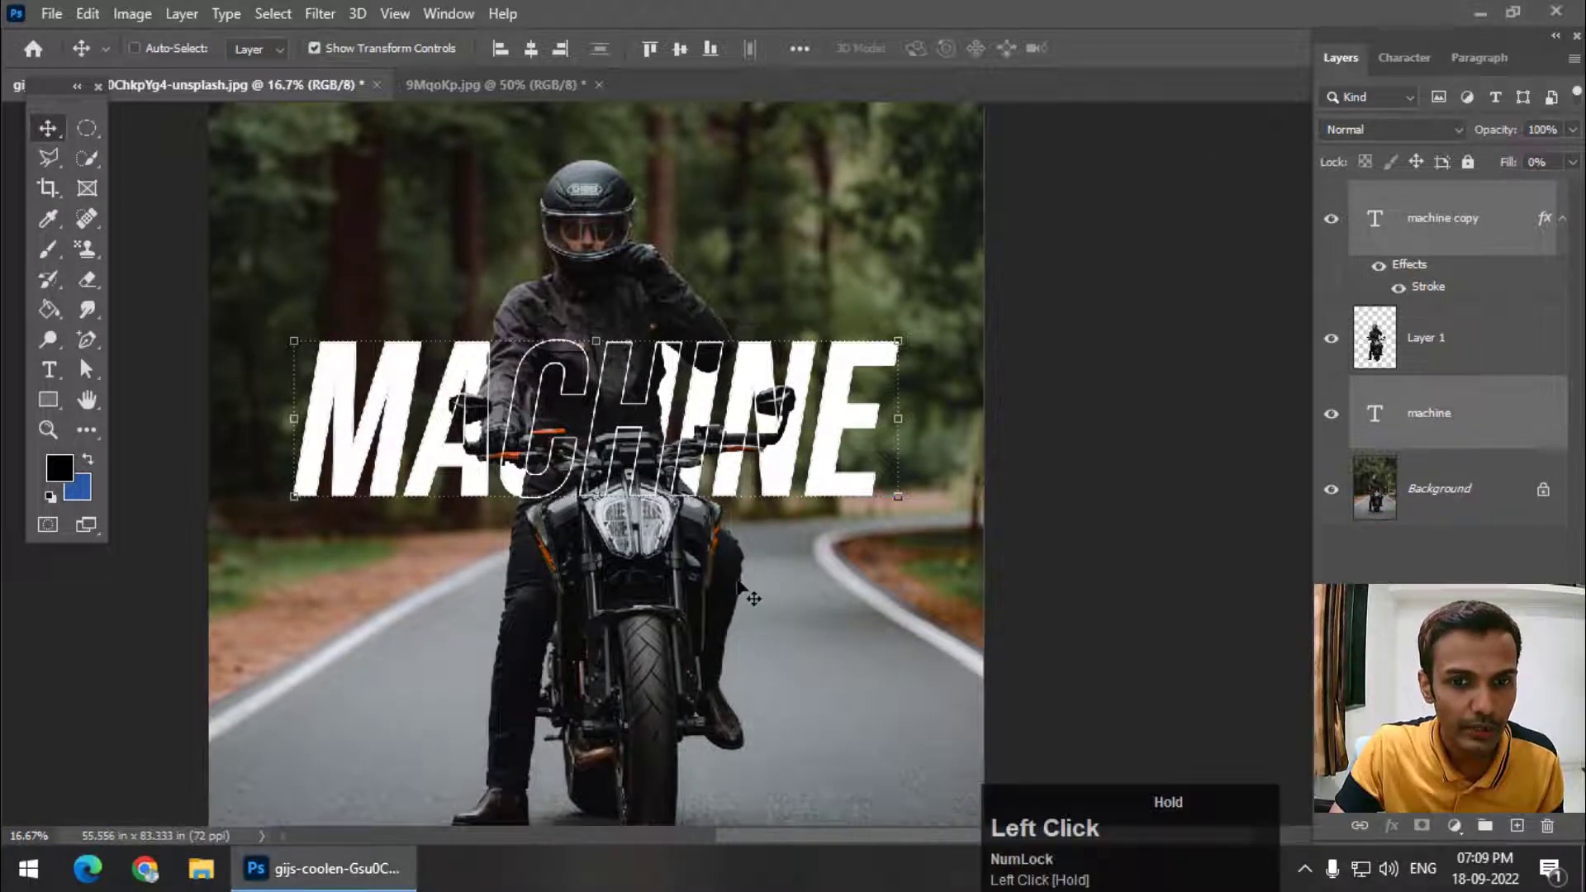
pyautogui.moveTo(732, 467); pyautogui.dragTo(769, 500)
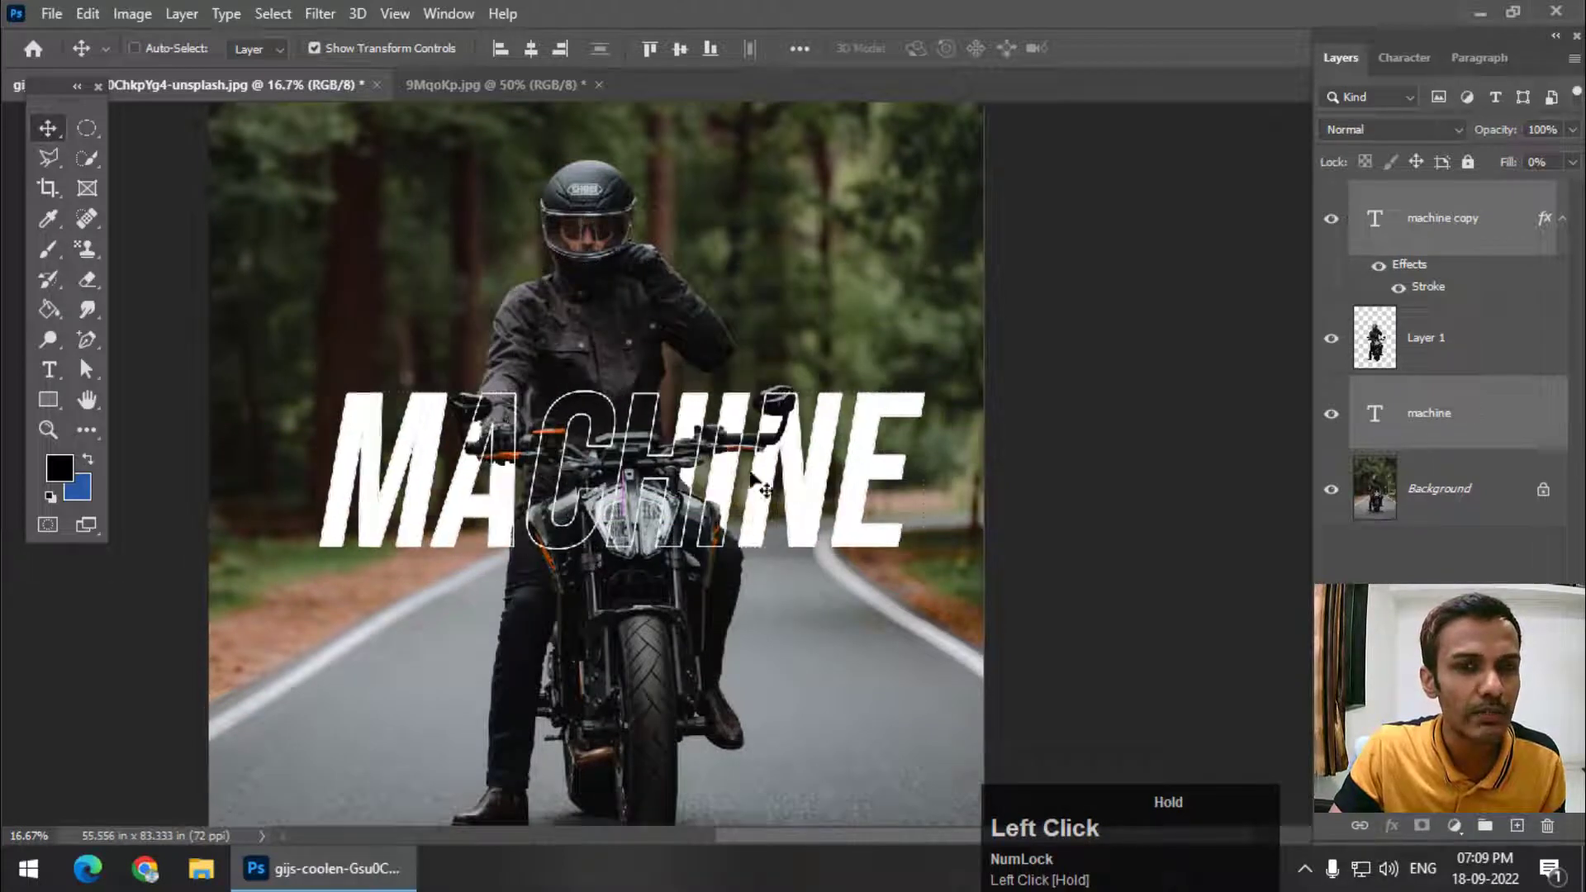
pyautogui.click(516, 86)
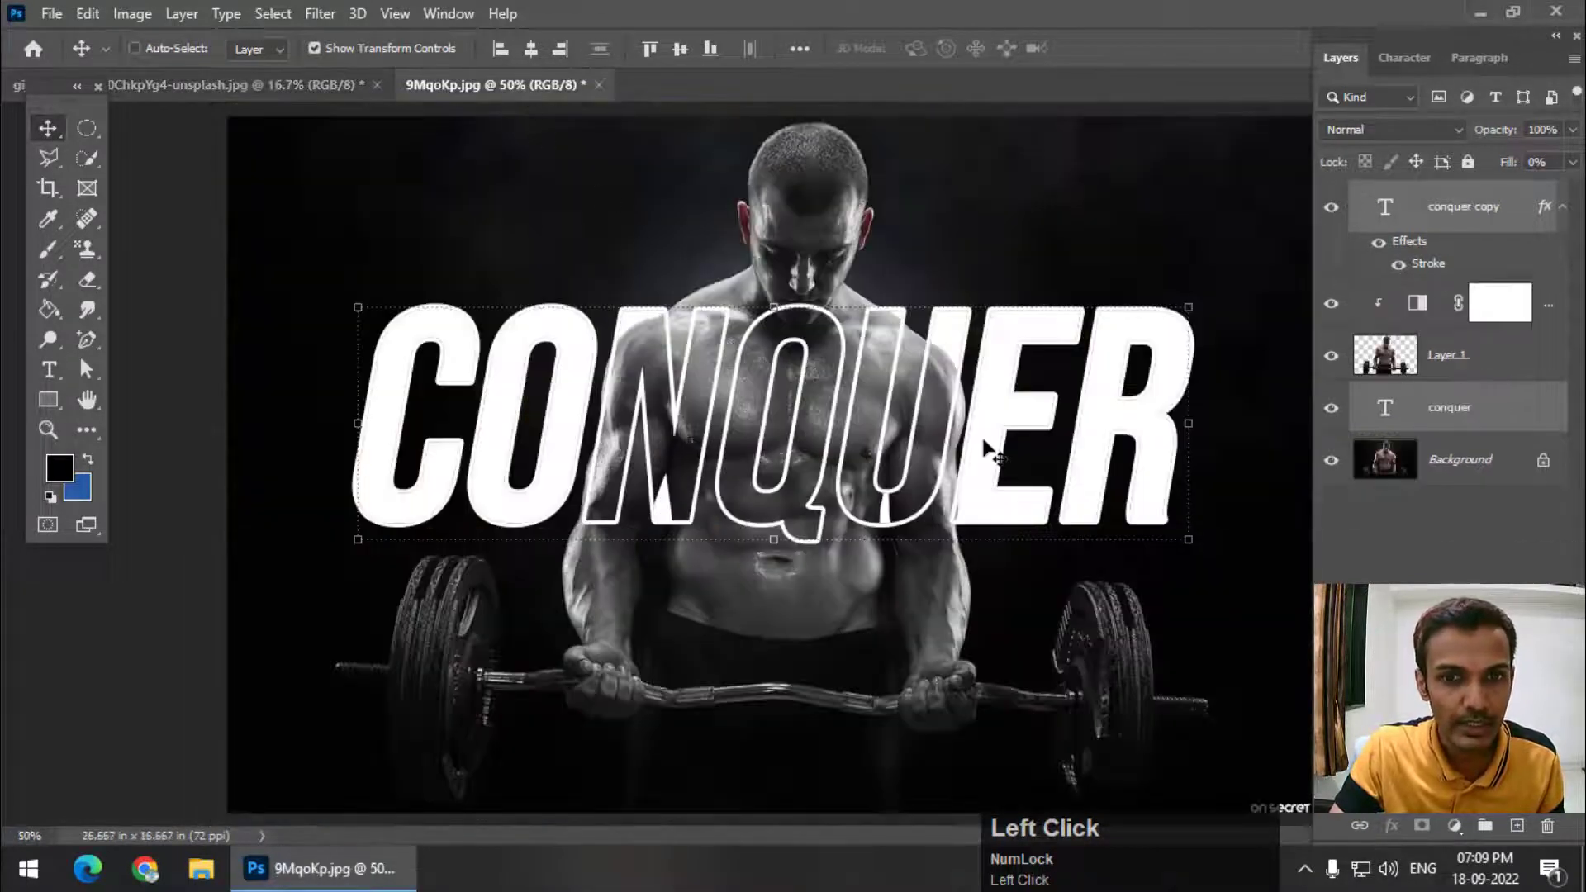
pyautogui.moveTo(987, 451); pyautogui.dragTo(1116, 527)
pyautogui.moveTo(1099, 464); pyautogui.dragTo(973, 471)
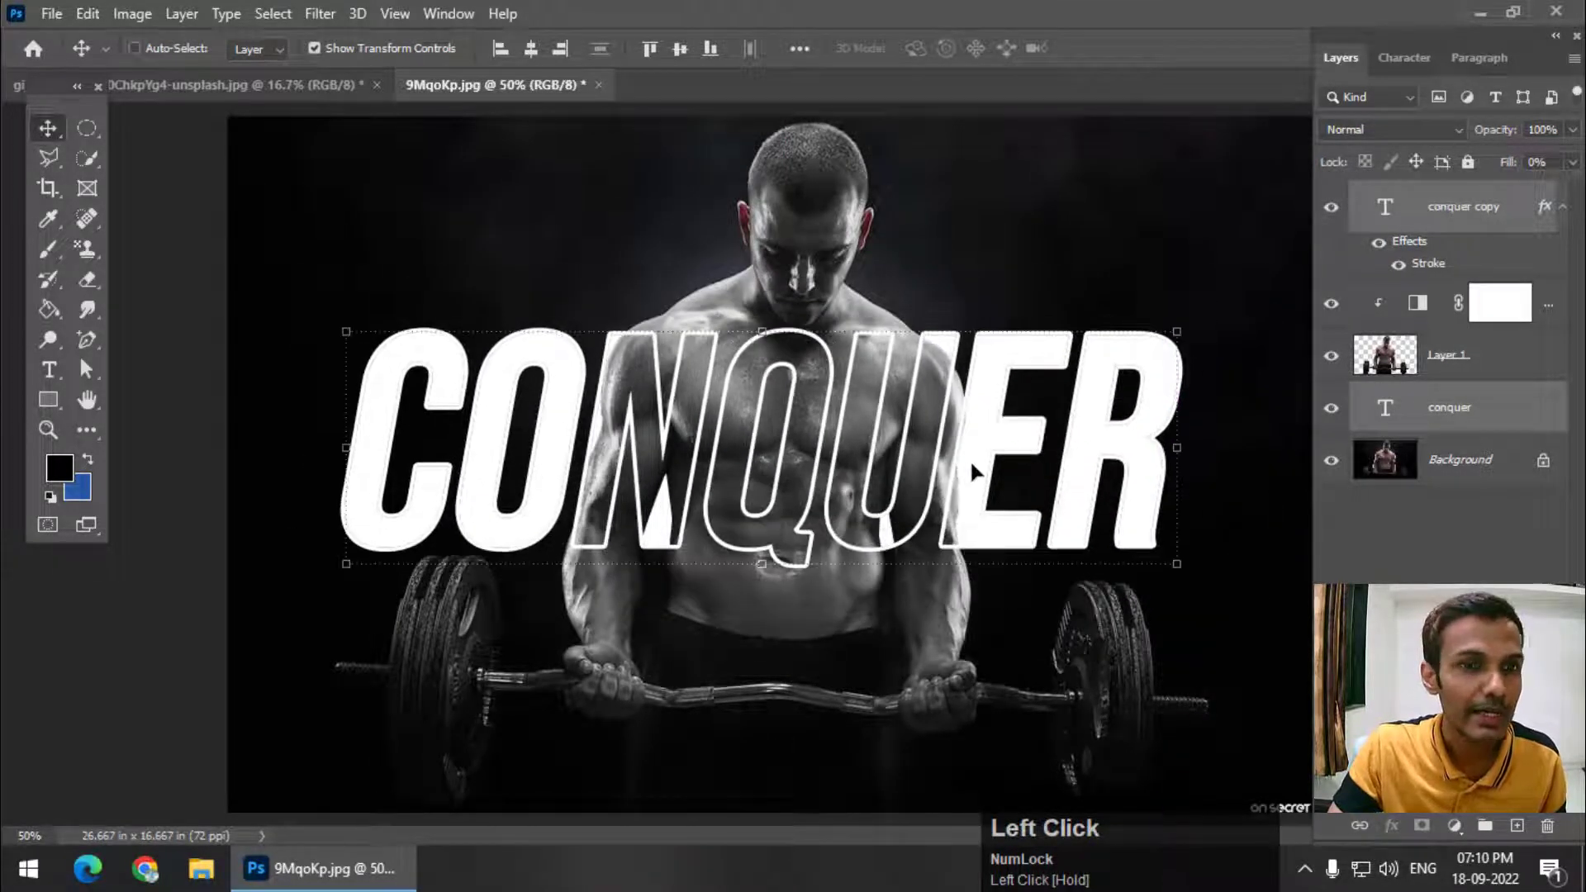
# - Delete both MACHINE text layers from the motorcycle image, keeping Layer 1 and the Background
pyautogui.click(307, 86)
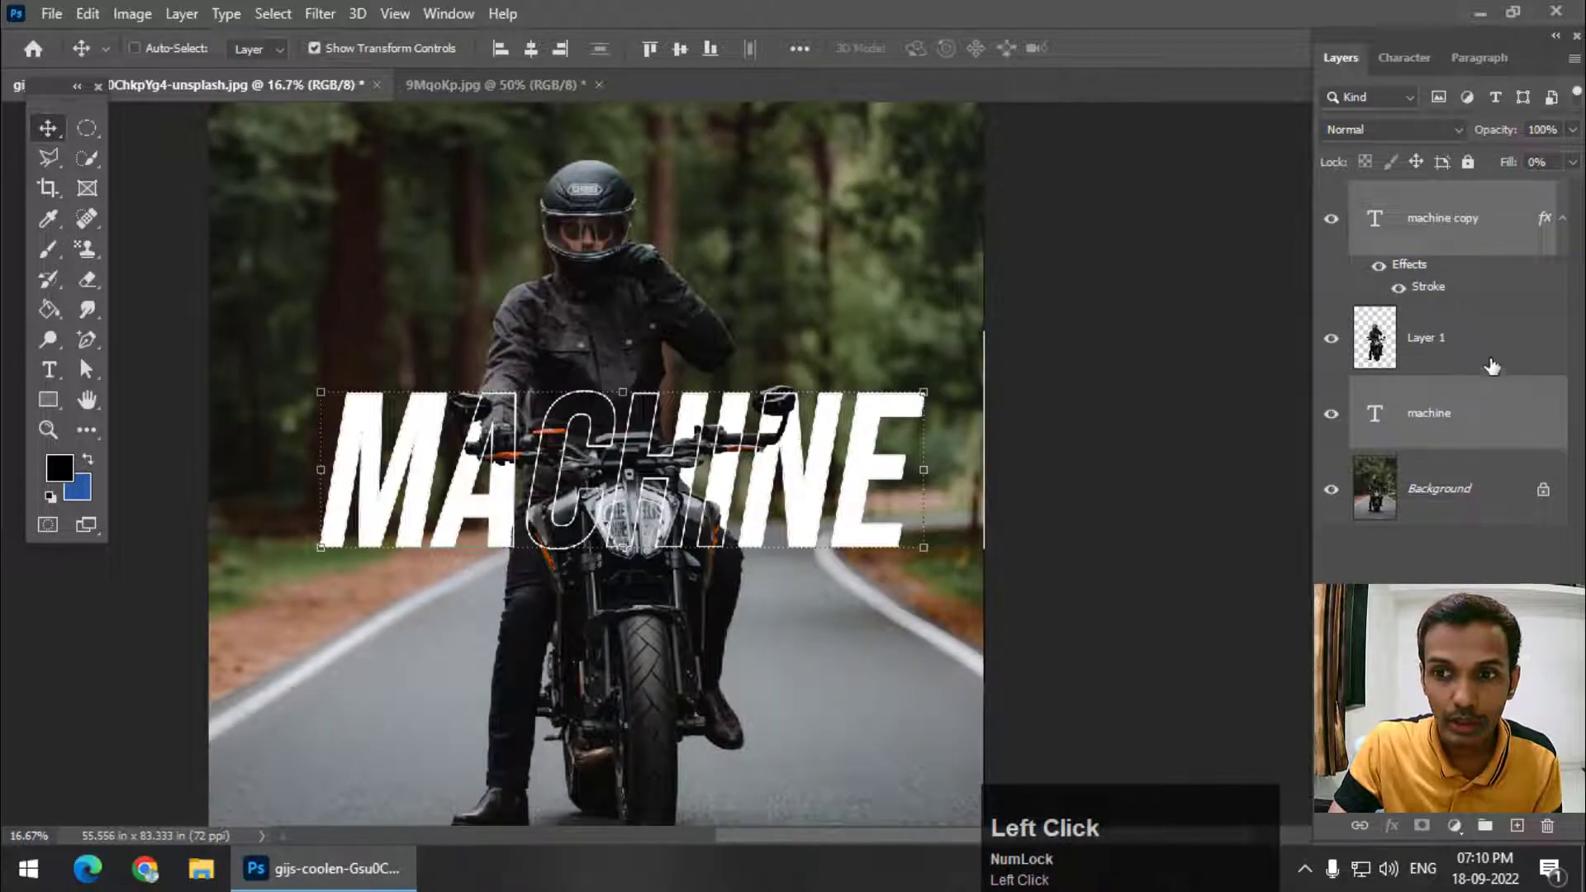
pyautogui.click(1484, 417)
pyautogui.press('Delete')
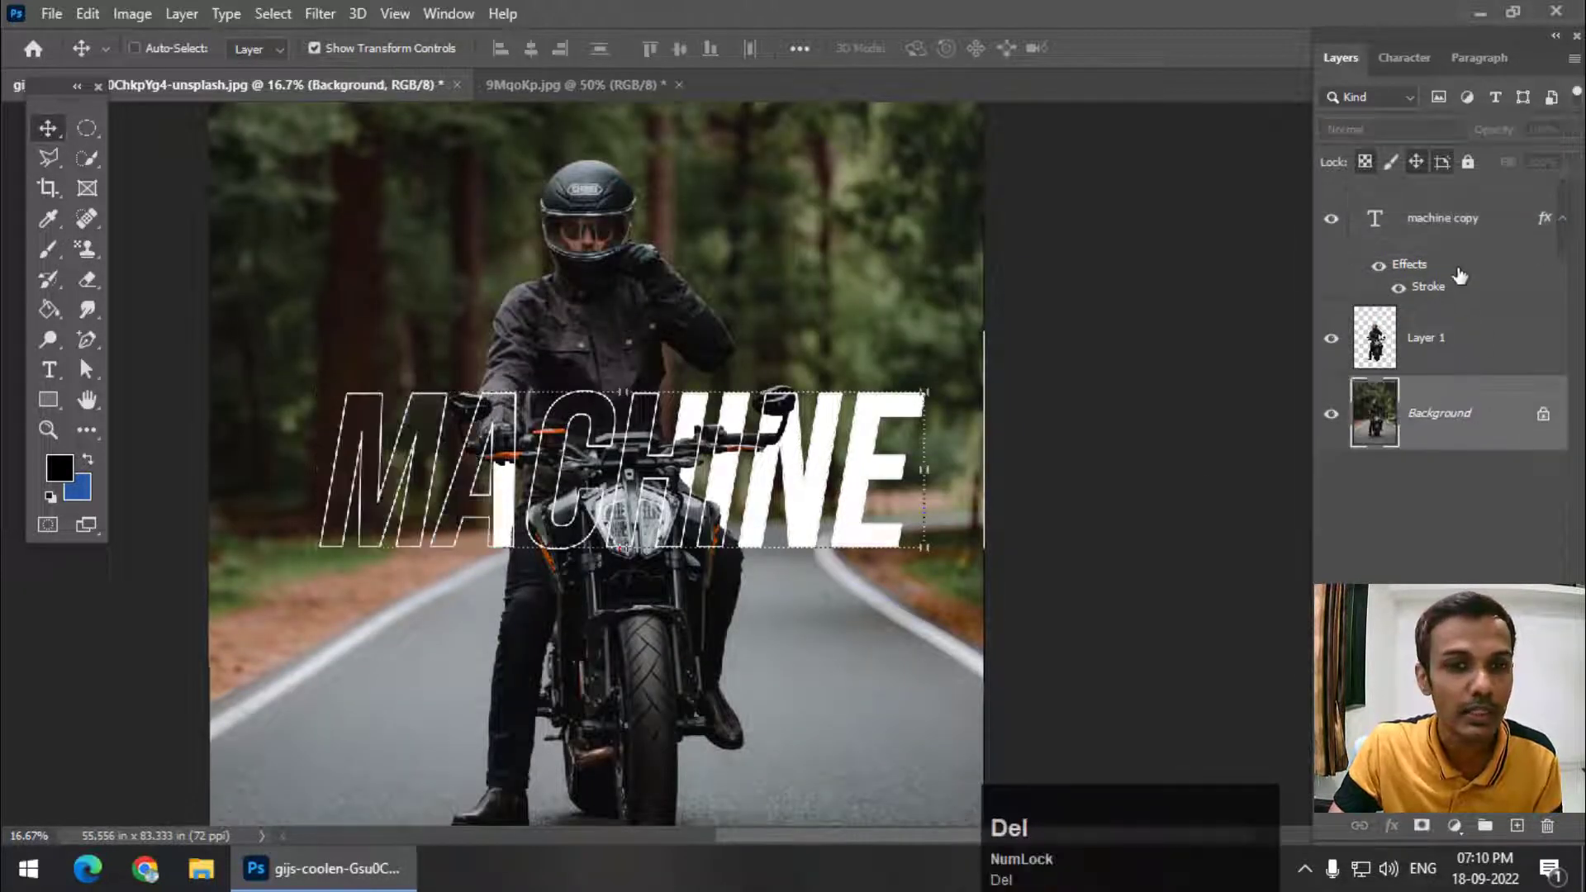
pyautogui.click(1485, 240)
pyautogui.press('Delete')
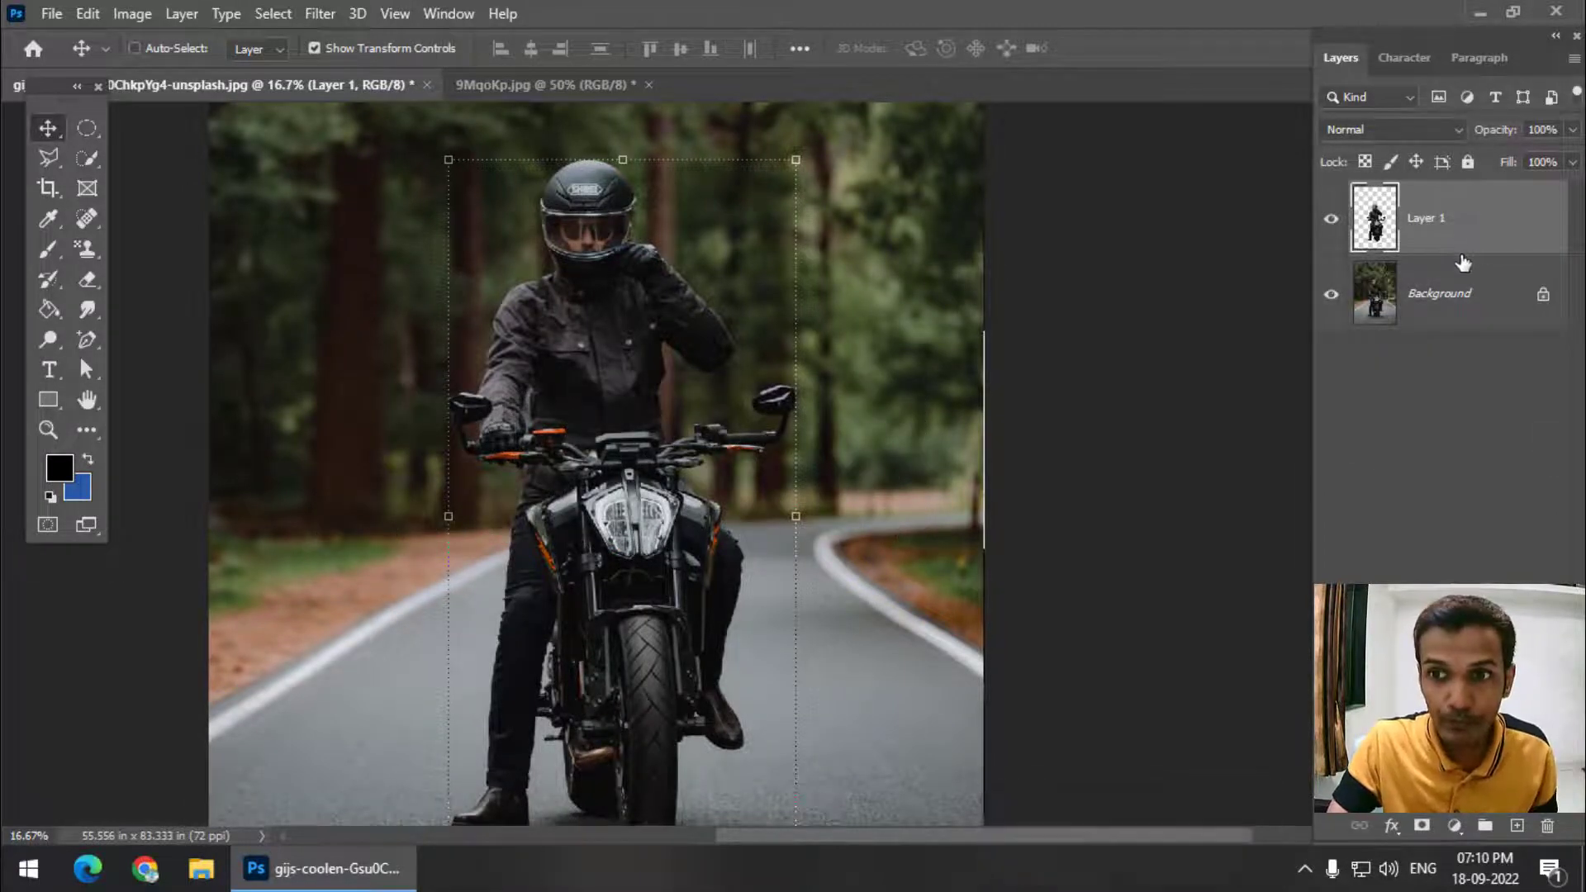
# - Load the rider cutout on Layer 1 as a selection and delete that layer
pyautogui.keyDown('ctrl'); pyautogui.click(1375, 222); pyautogui.keyUp('ctrl')
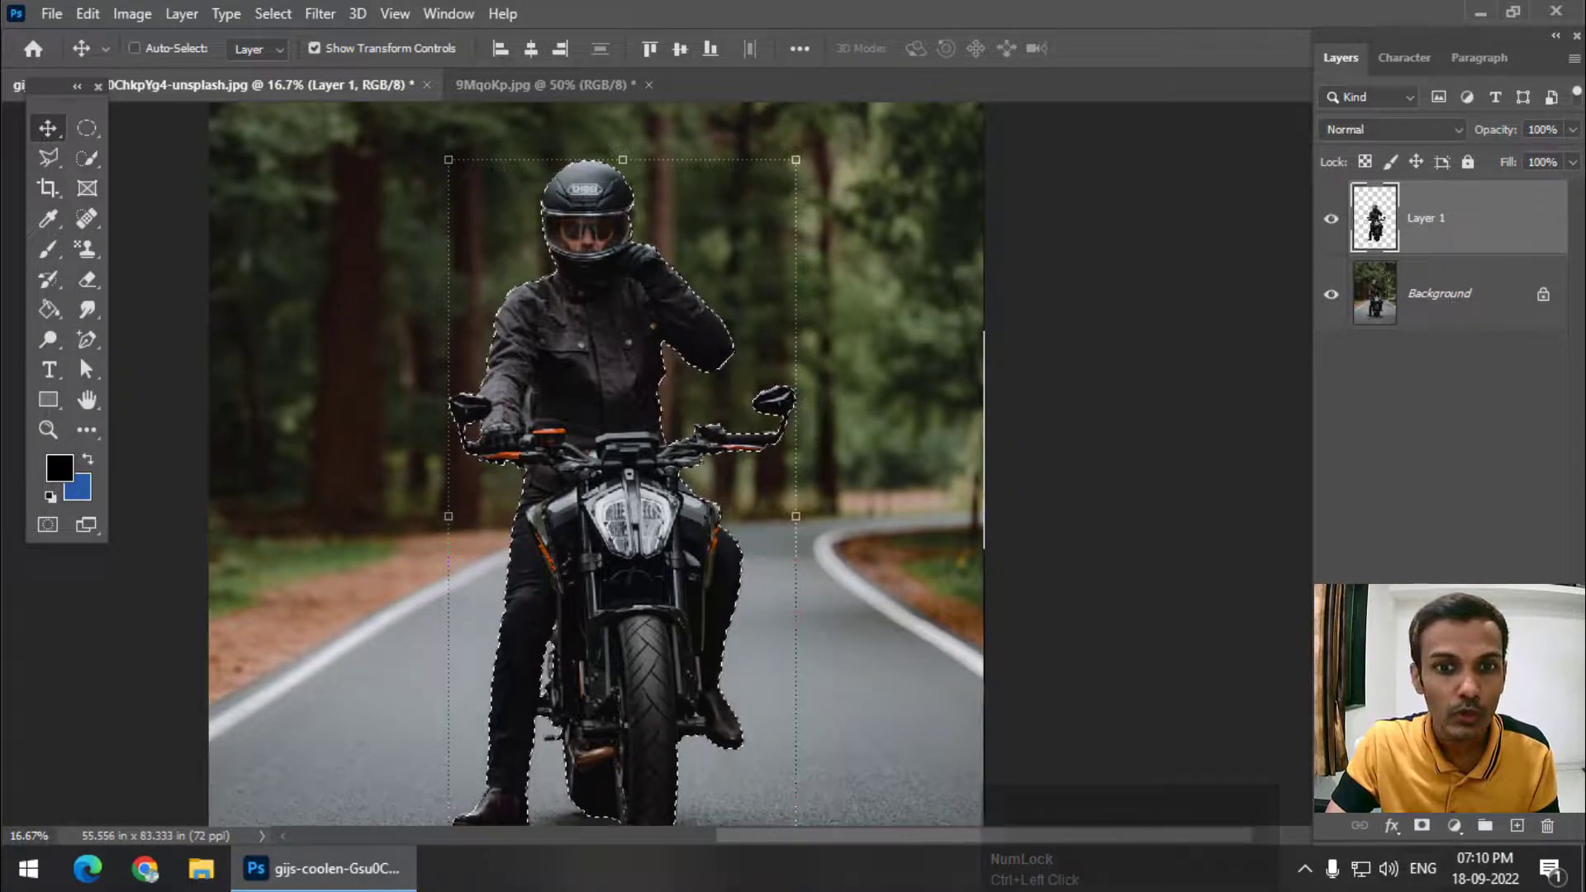
pyautogui.click(1548, 826)
pyautogui.click(686, 337)
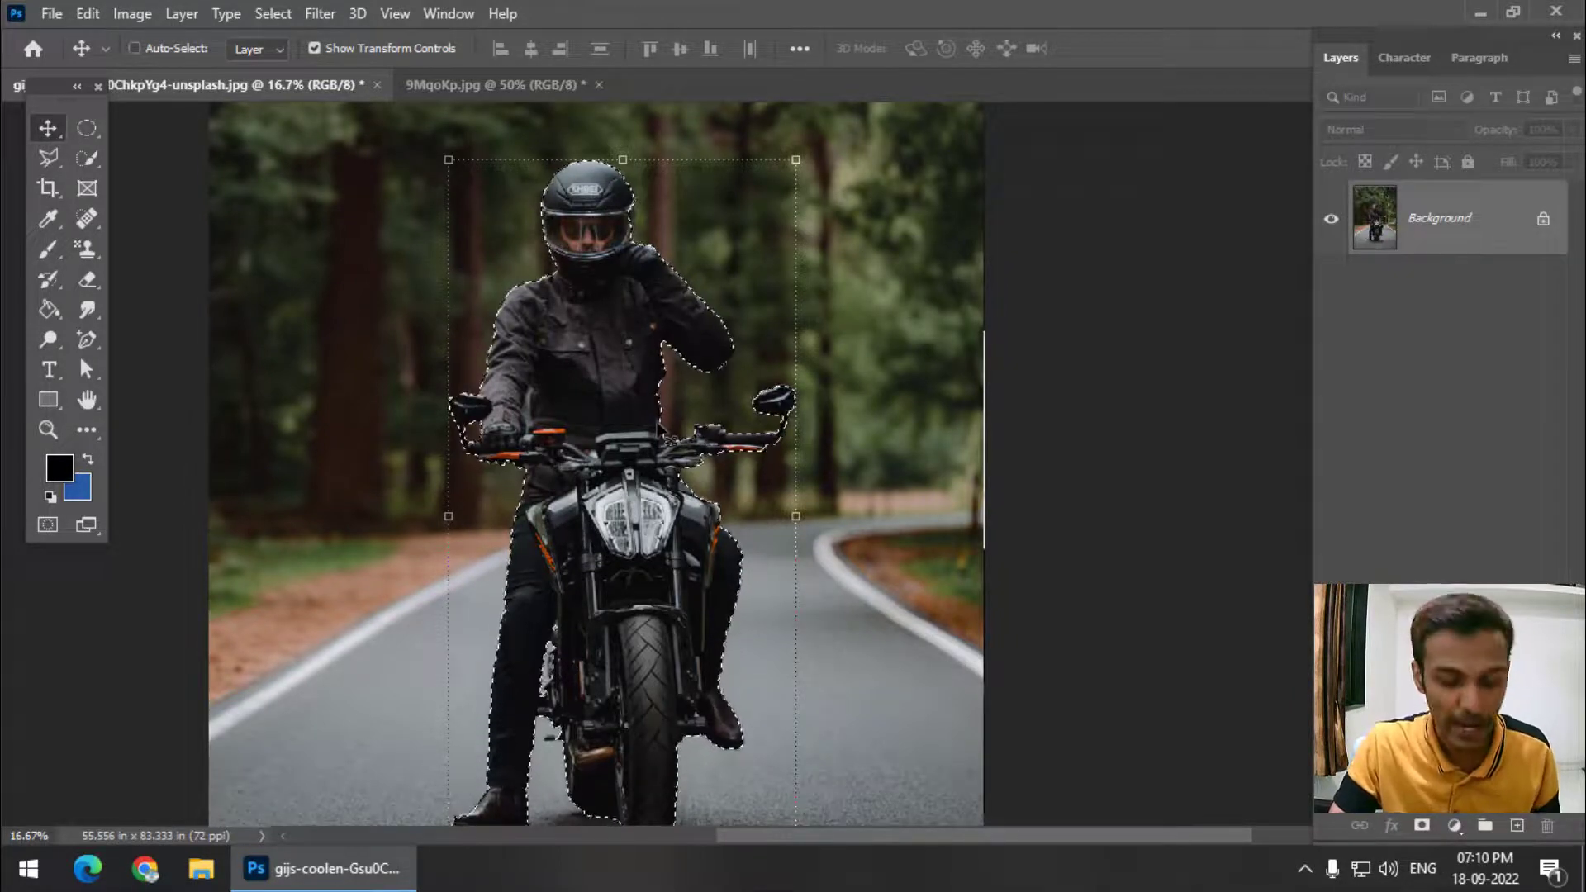
# - Copy the selected rider and motorcycle from the Background to a new layer, test-move the copy and undo the move
pyautogui.press('ctrl')
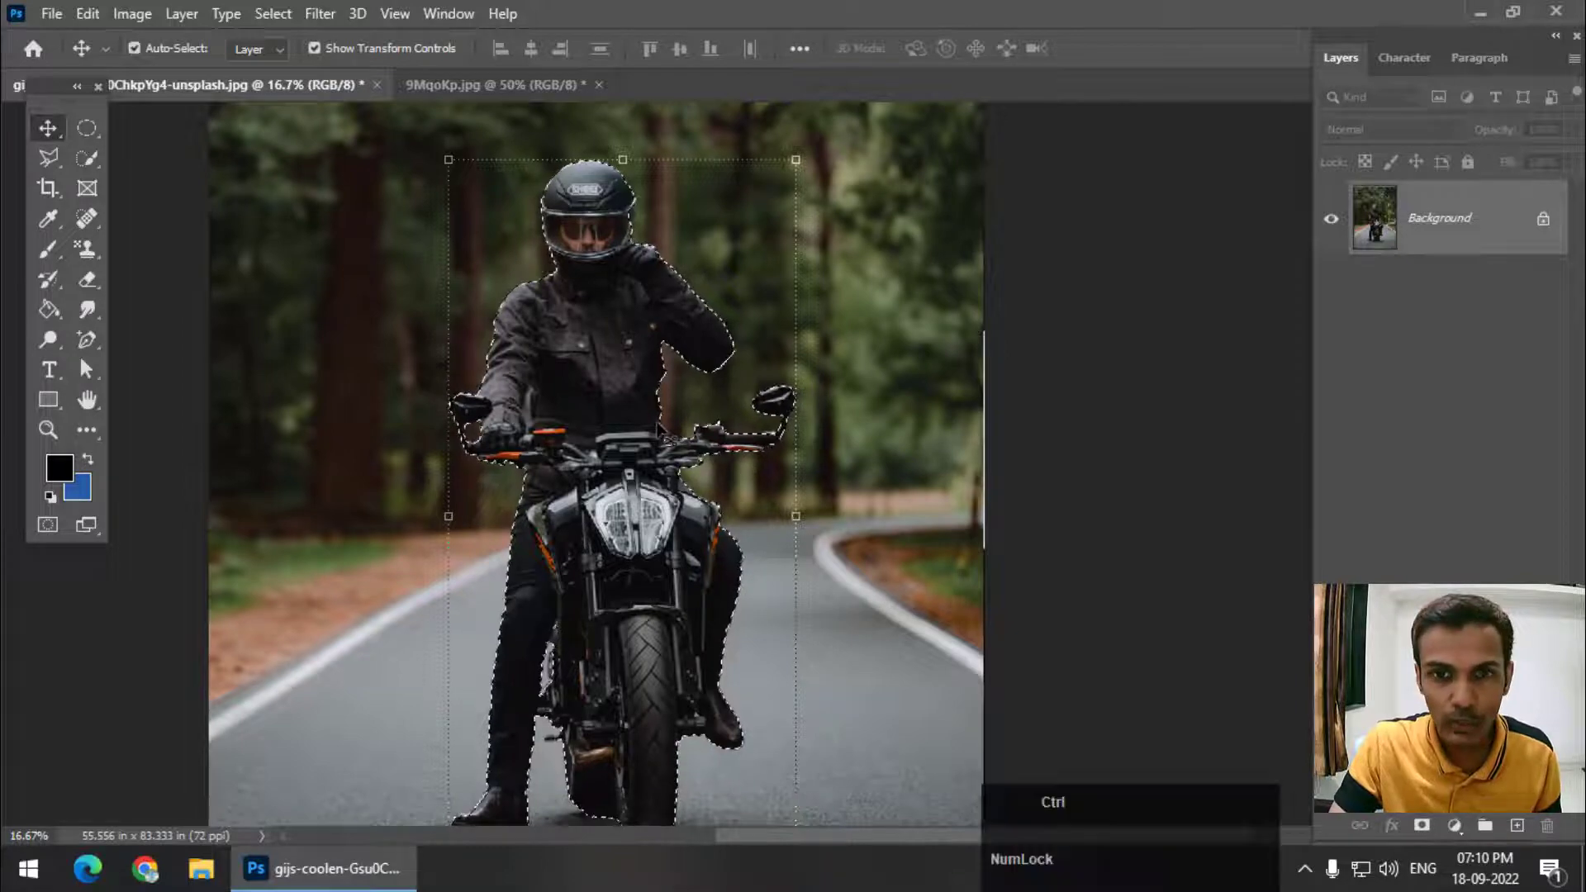
pyautogui.hotkey('ctrl', 'j')
pyautogui.moveTo(631, 414); pyautogui.dragTo(830, 414)
pyautogui.hotkey('ctrl', 'z')
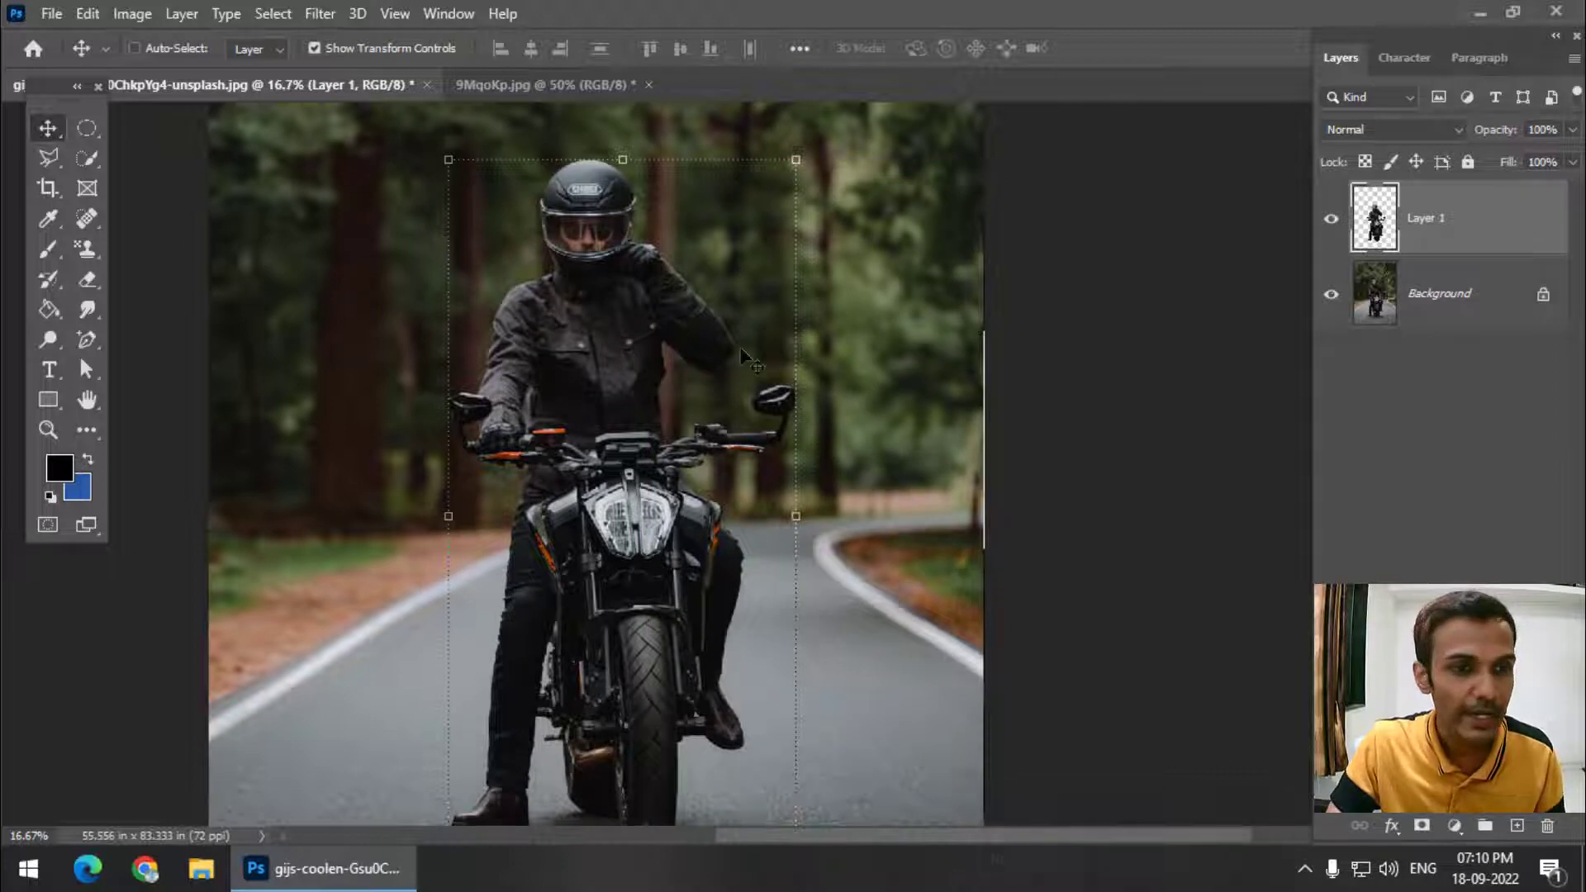
# - Add the white text "machine" across the rider in Bebas Neue Regular at 752 pt
pyautogui.click(52, 372)
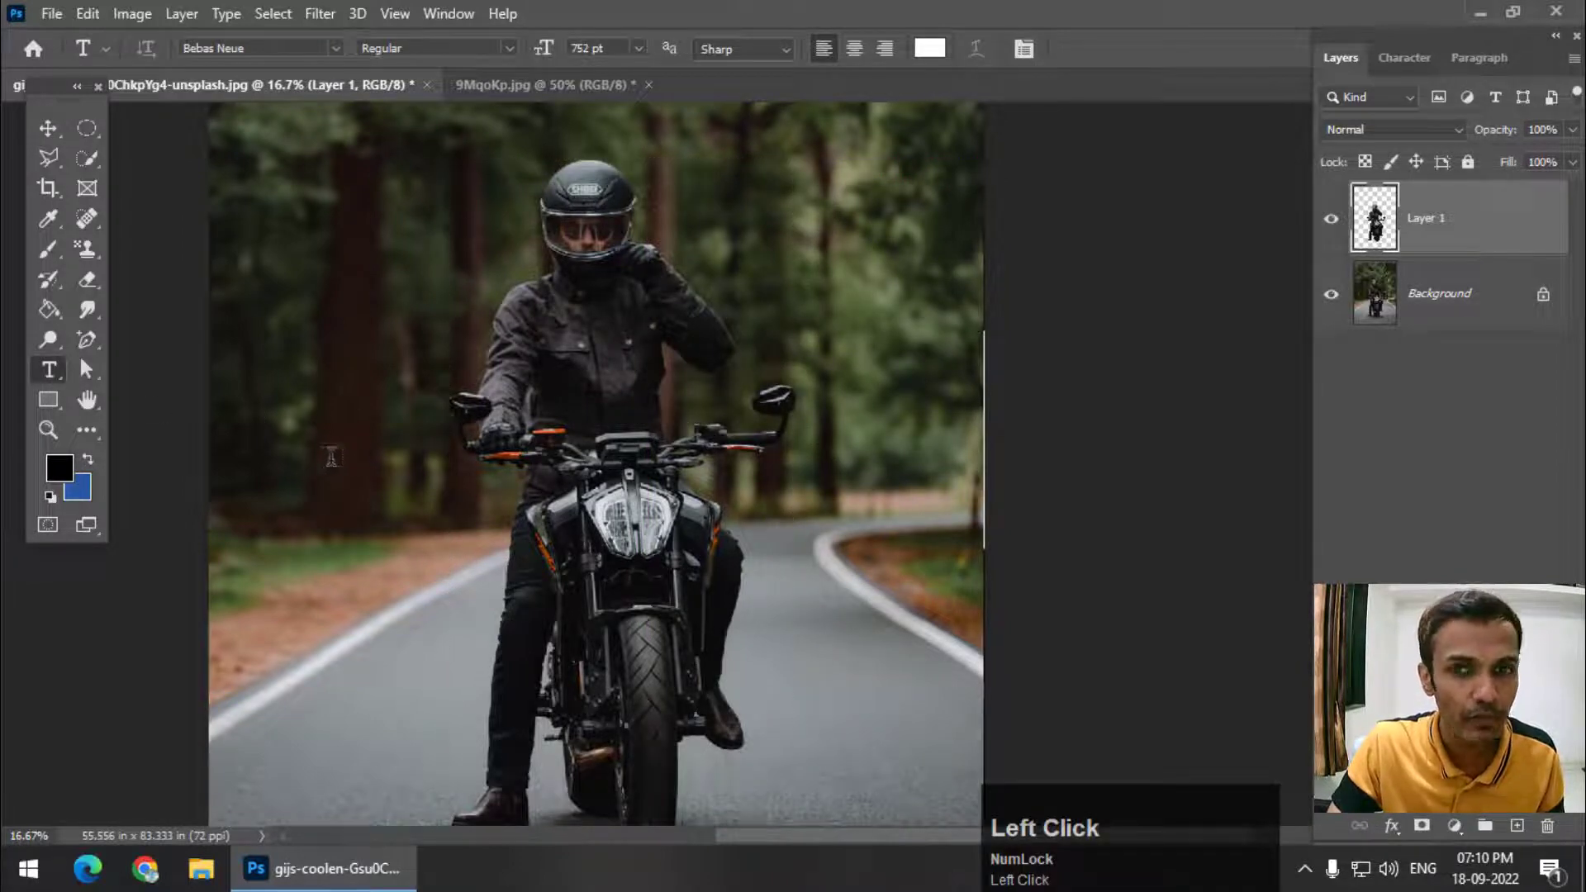
pyautogui.click(647, 454)
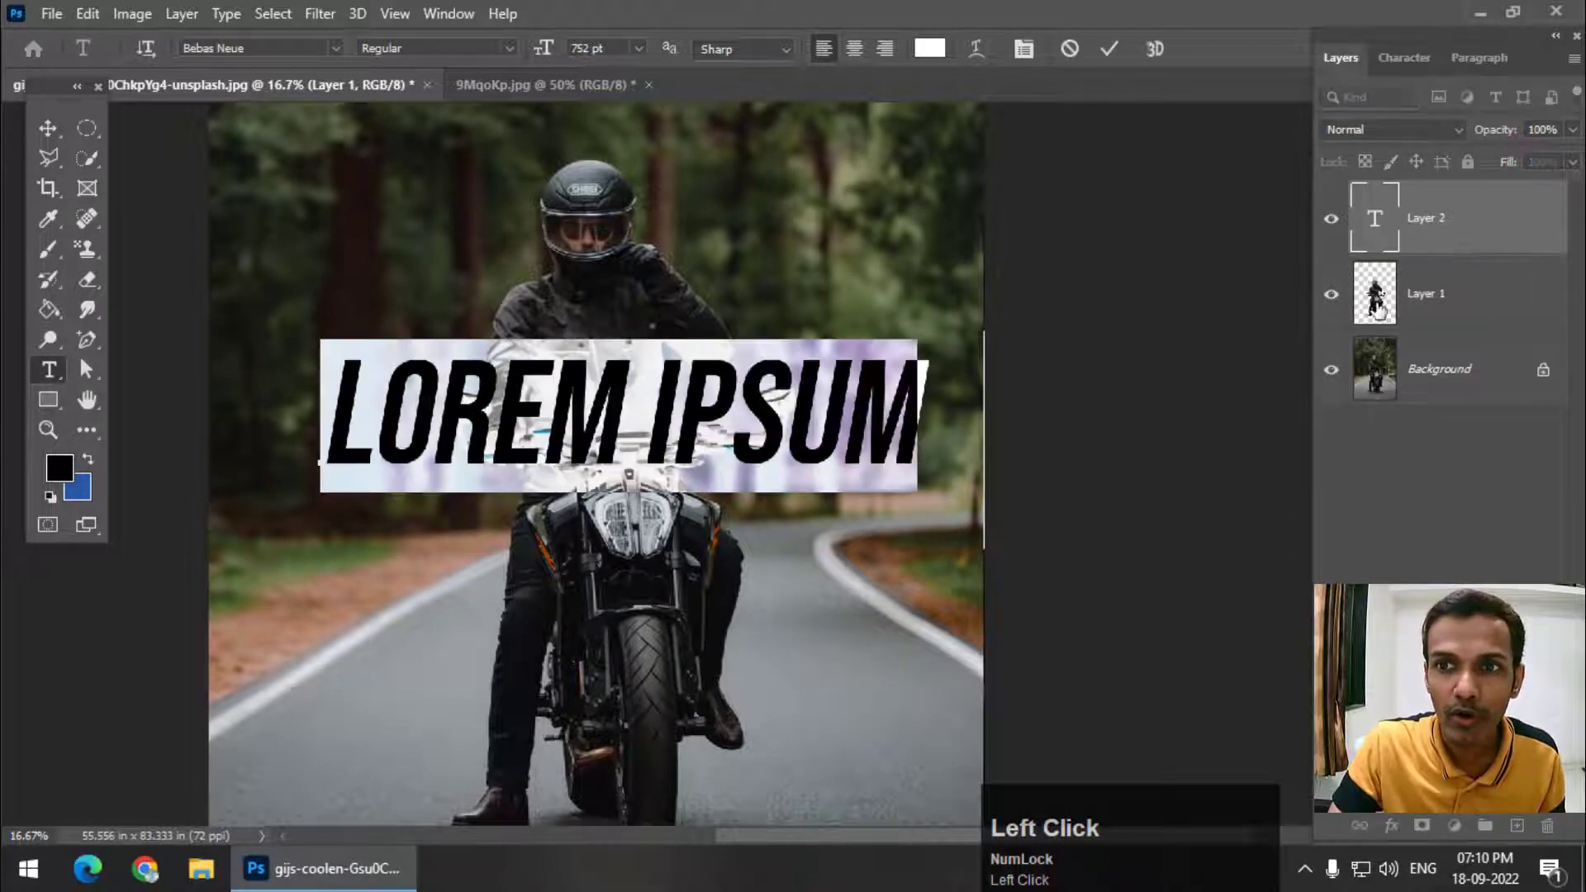
pyautogui.click(1406, 60)
pyautogui.click(1343, 125)
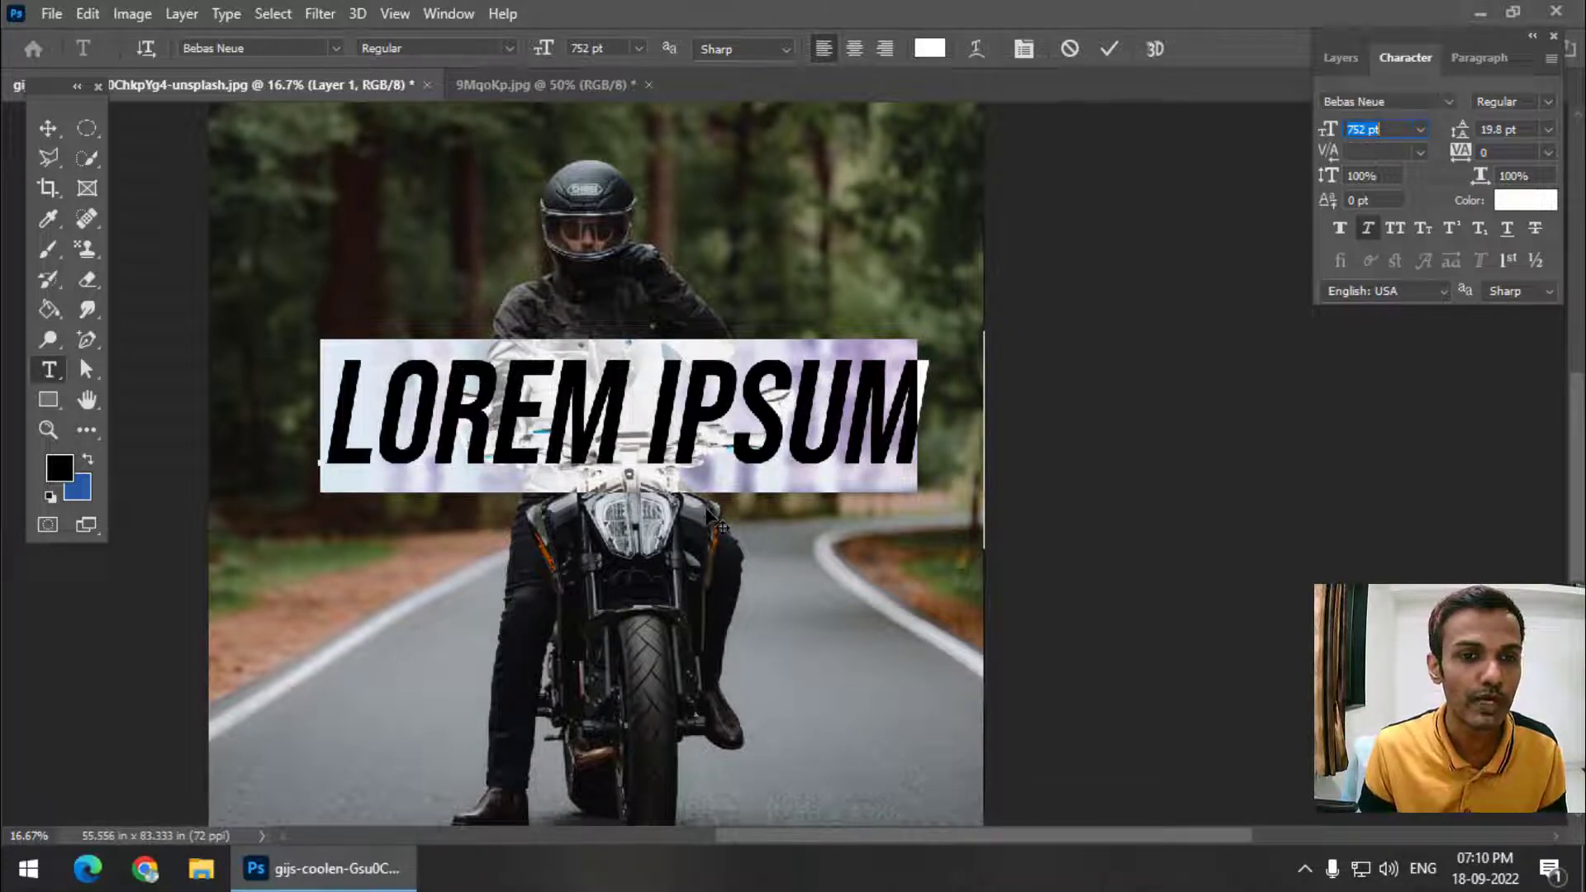
pyautogui.write('m')
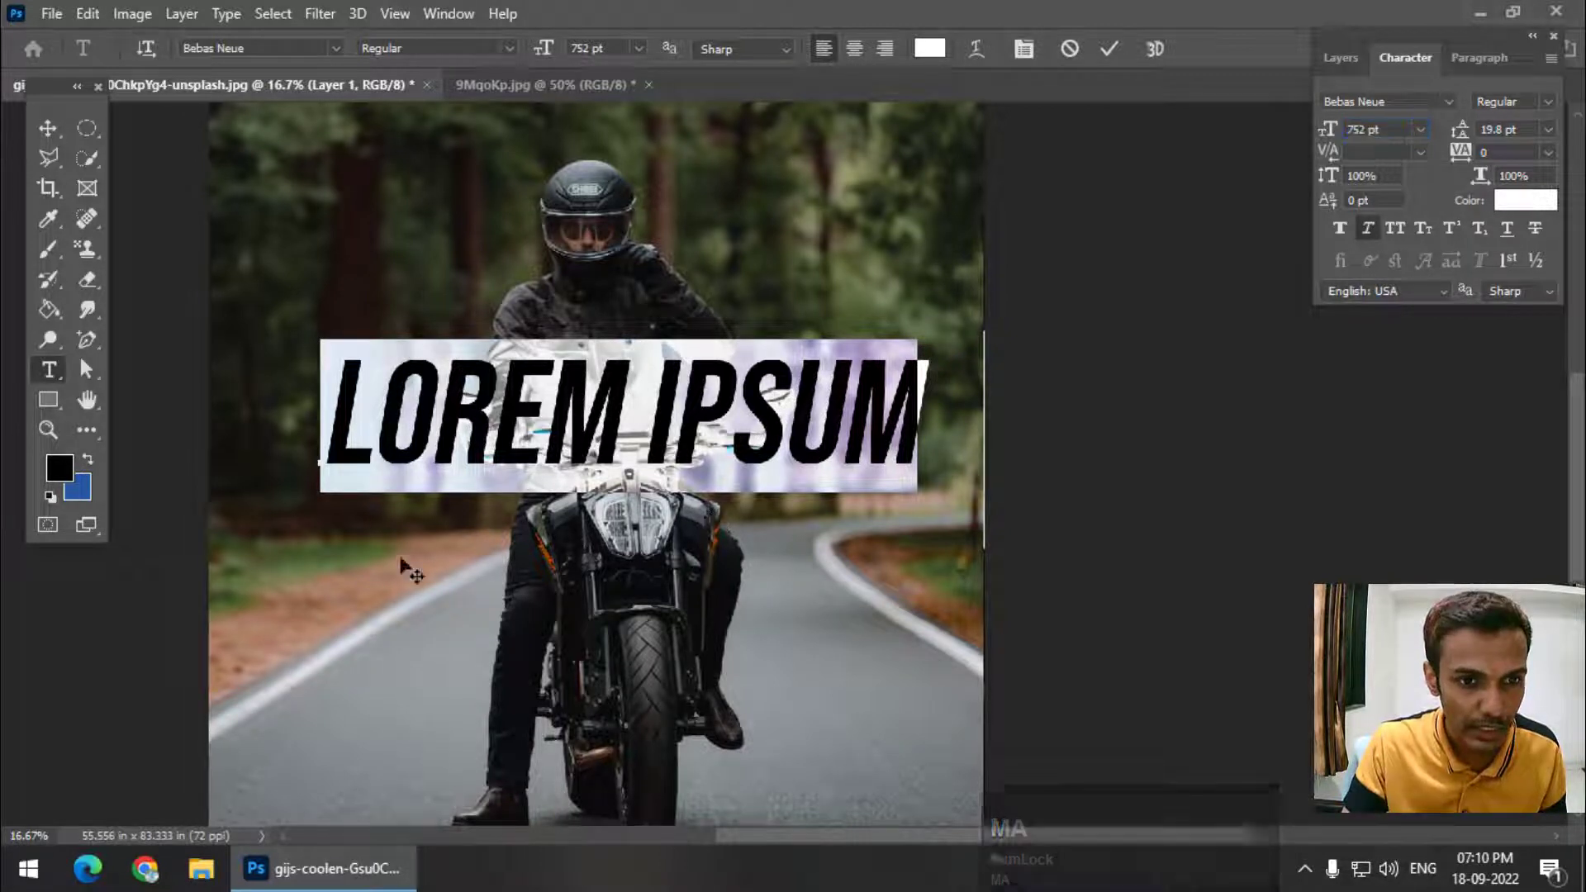
pyautogui.press('Escape')
pyautogui.click(637, 415)
pyautogui.moveTo(636, 416); pyautogui.dragTo(1000, 415)
pyautogui.write('ma')
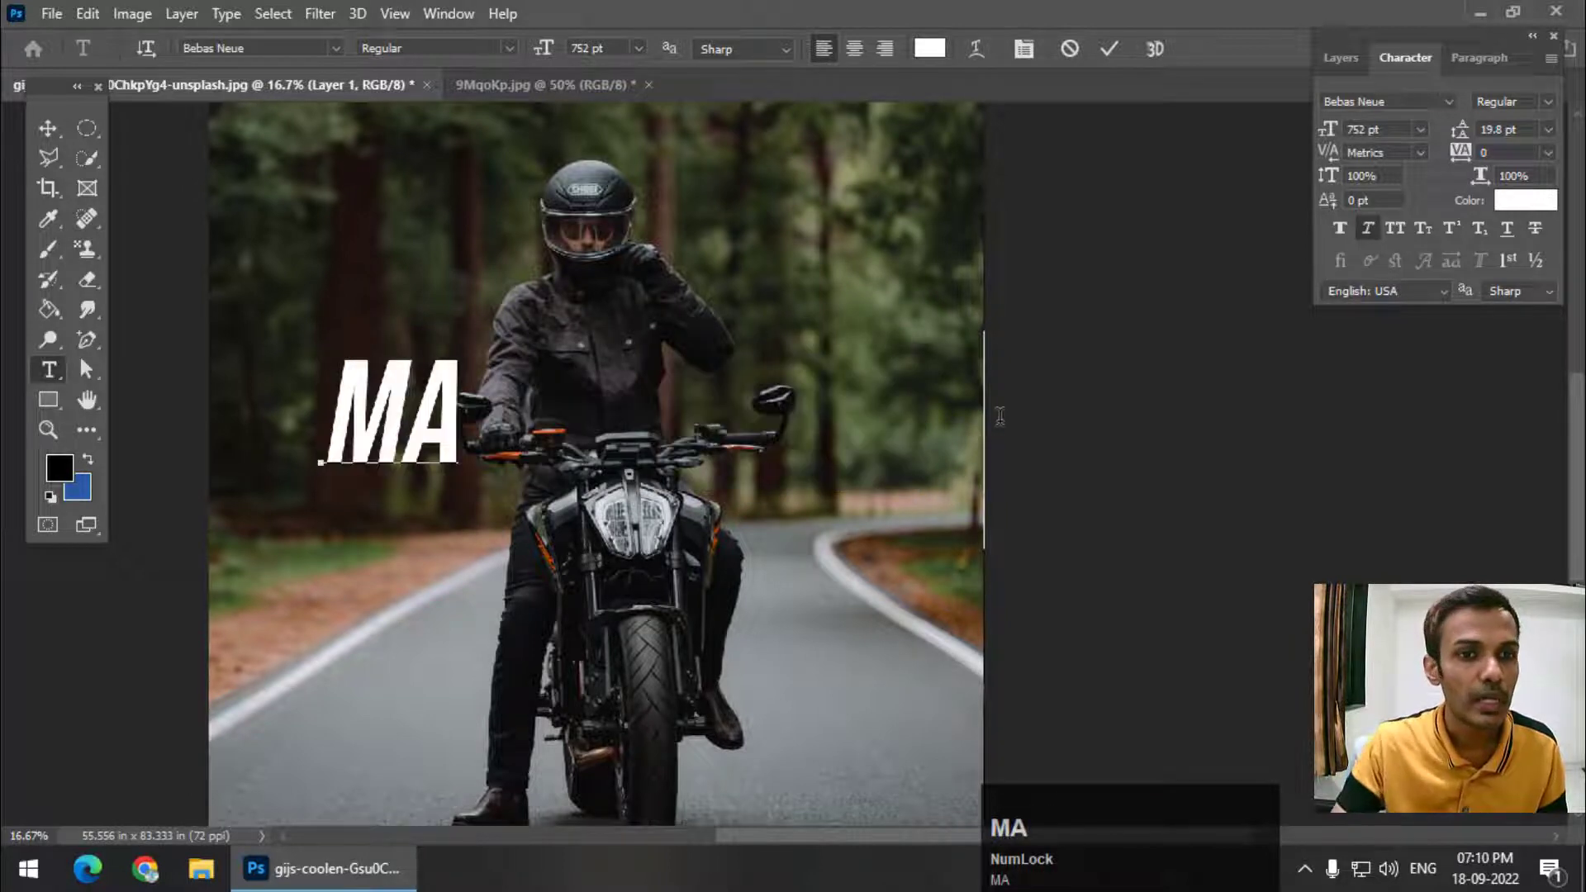
pyautogui.write('chine')
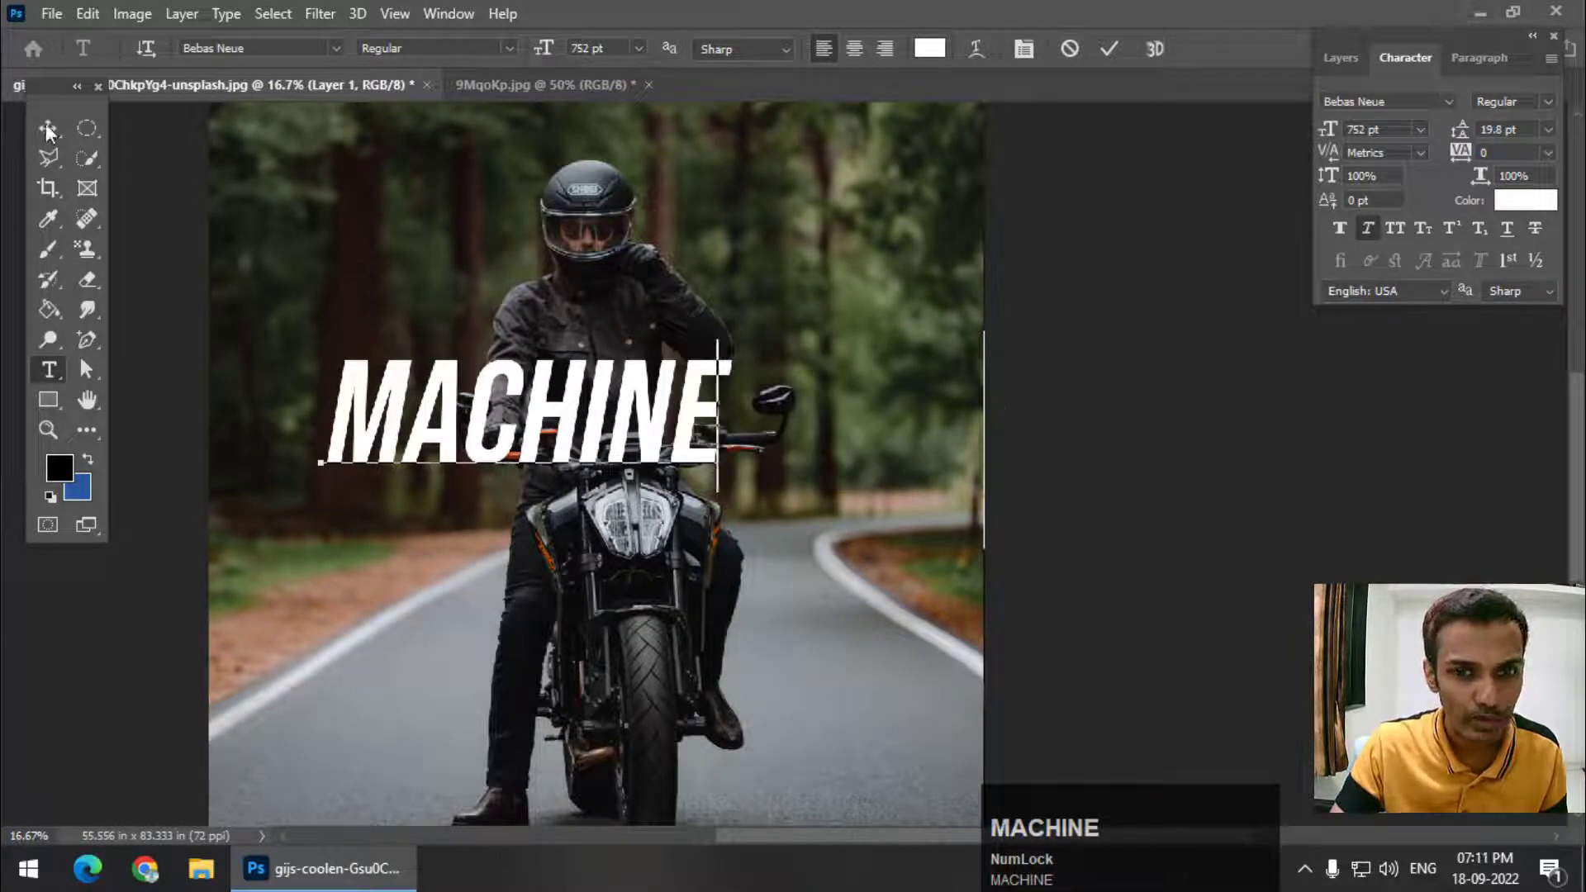
# - Enlarge the MACHINE text to about 1044 pt and position it across the motorcycle's handlebars
pyautogui.click(46, 122)
pyautogui.hotkey('ctrl', 't')
pyautogui.moveTo(727, 334); pyautogui.dragTo(884, 291)
pyautogui.press('Return')
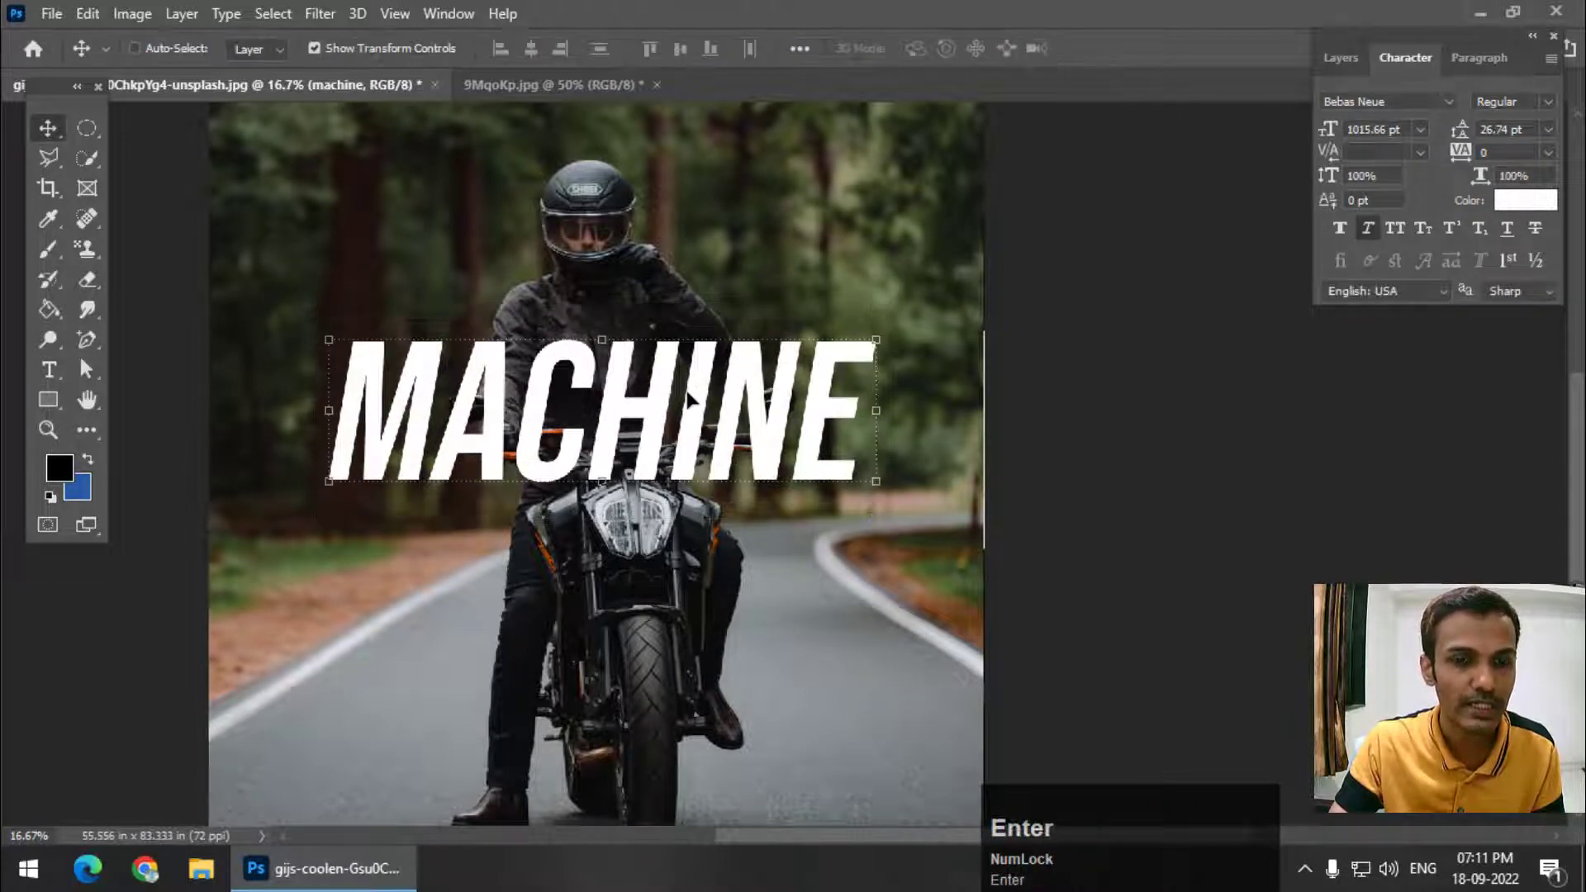
pyautogui.moveTo(687, 400)
pyautogui.mouseDown()
pyautogui.moveTo(715, 422)
pyautogui.moveTo(727, 401)
pyautogui.moveTo(704, 413)
pyautogui.mouseUp()
pyautogui.moveTo(346, 342); pyautogui.dragTo(314, 299)
pyautogui.press('Return')
pyautogui.moveTo(680, 432); pyautogui.dragTo(704, 453)
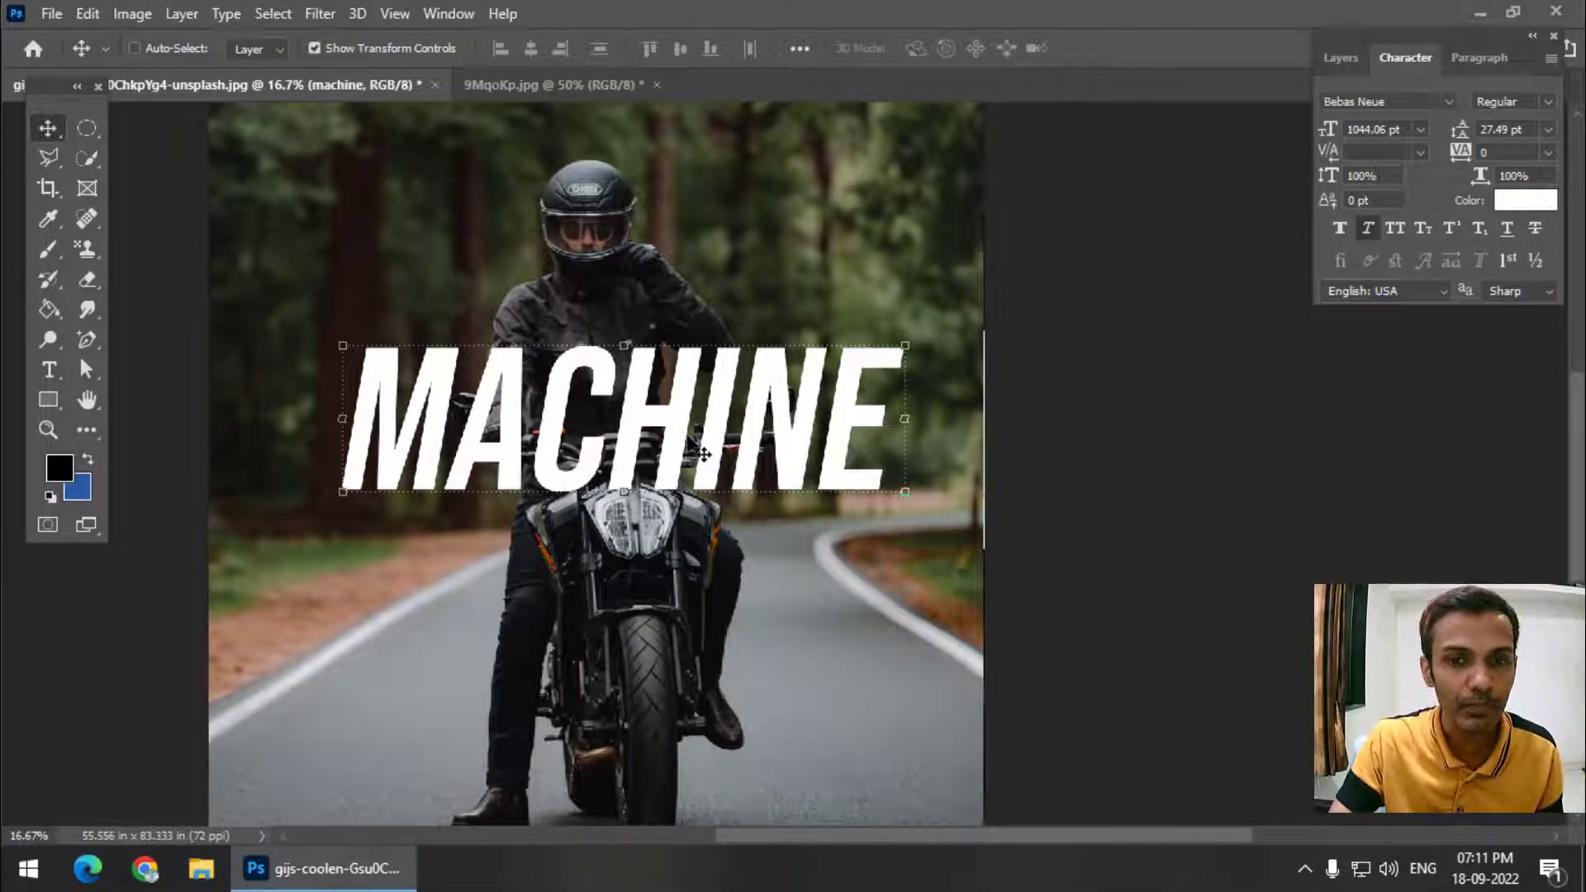
pyautogui.moveTo(718, 417); pyautogui.dragTo(719, 442)
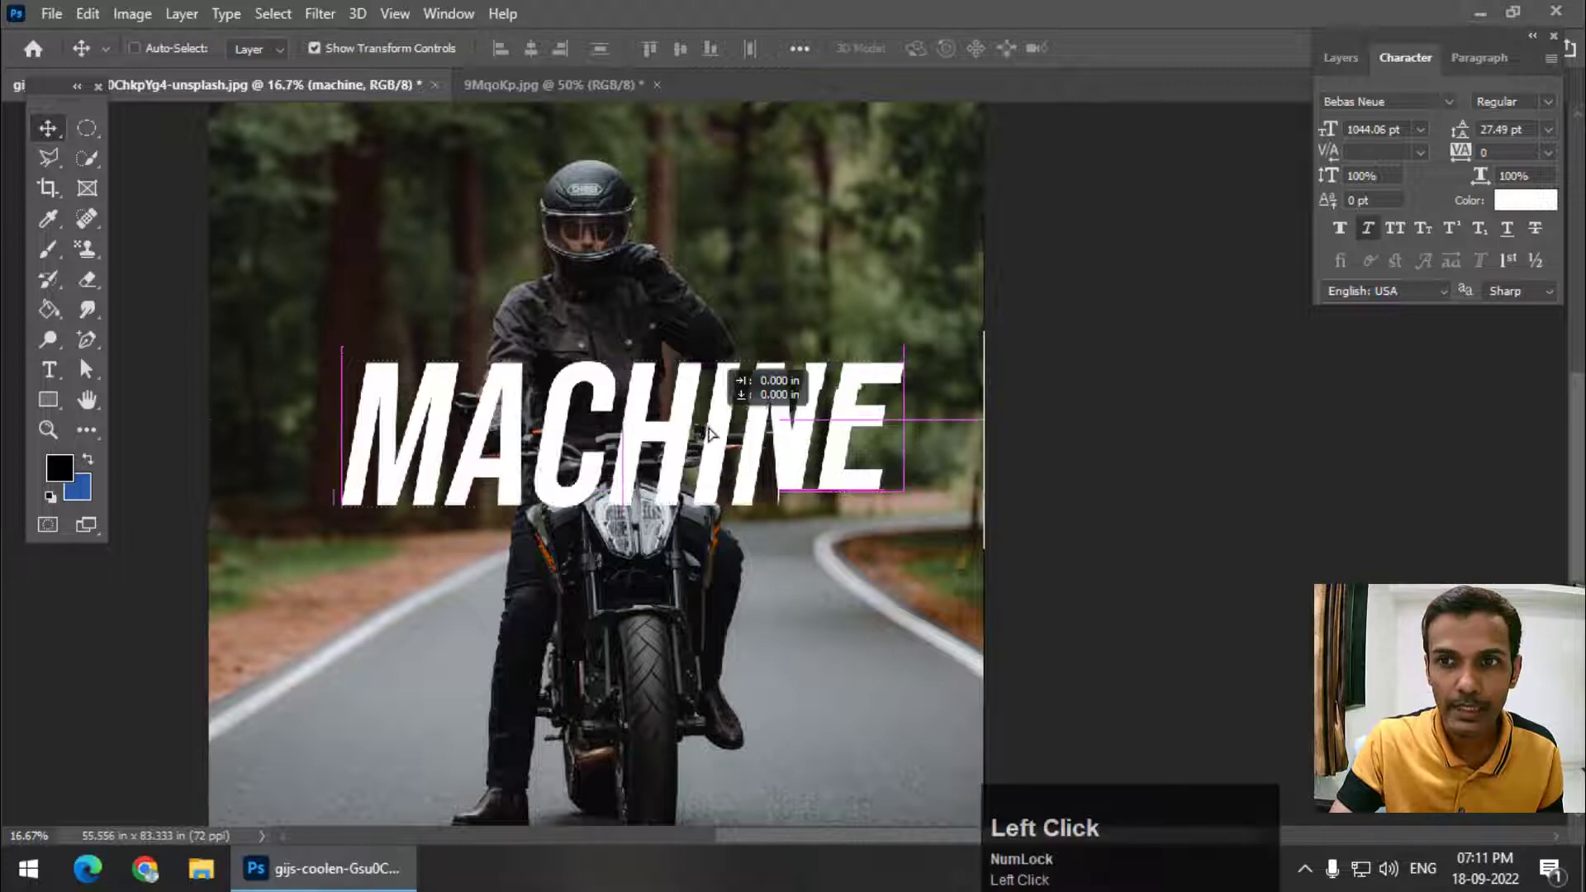
# - Move the machine text layer beneath Layer 1 and place a duplicate of it above Layer 1
pyautogui.click(1355, 64)
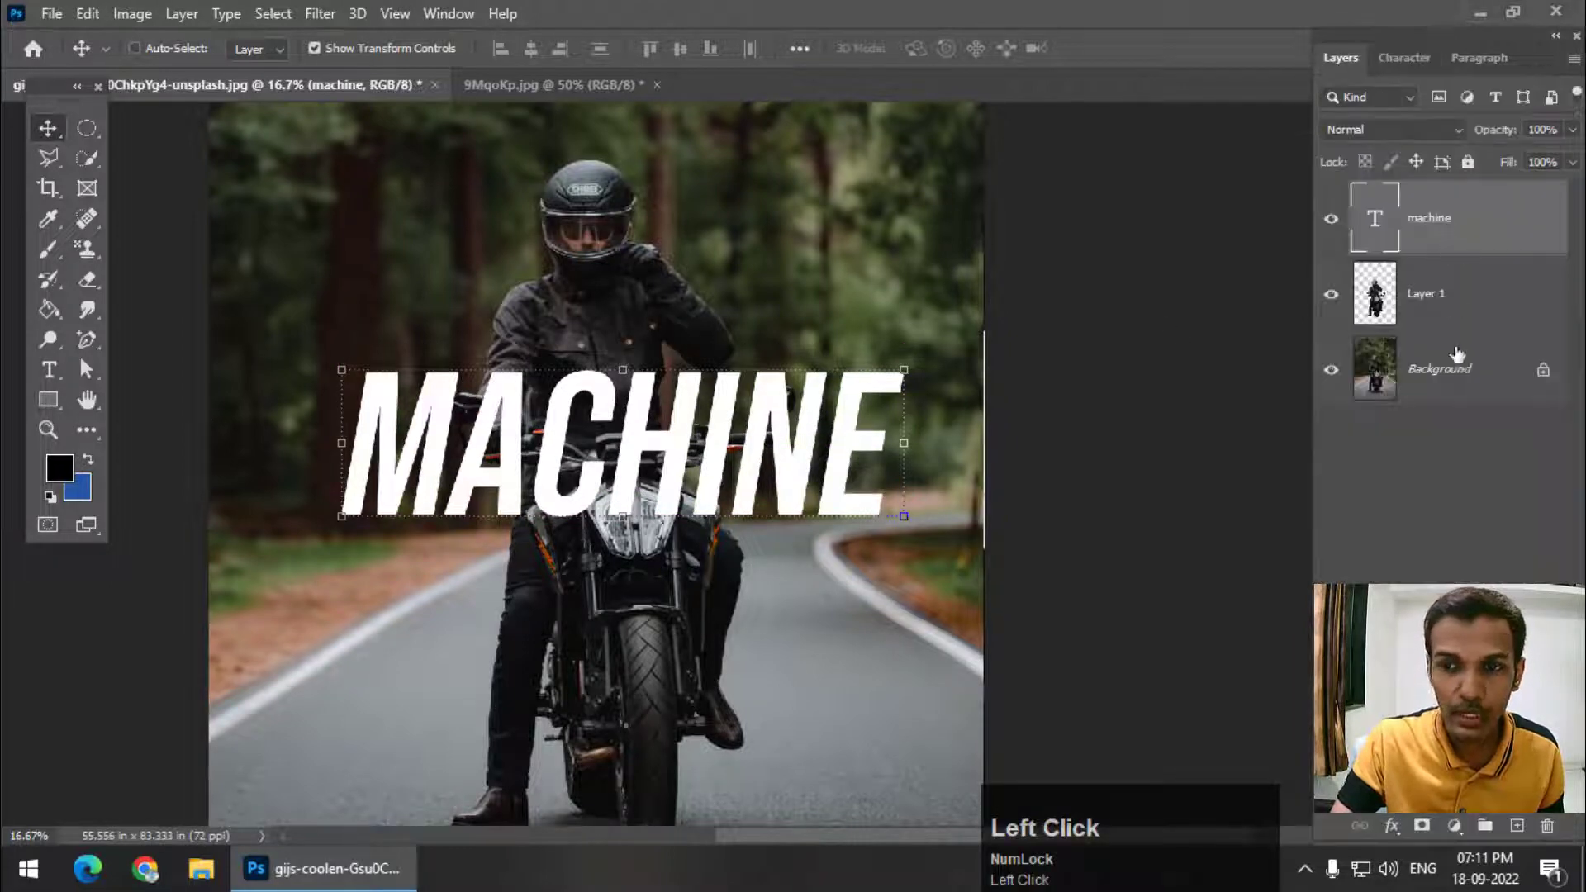
pyautogui.moveTo(1463, 241); pyautogui.dragTo(1468, 323)
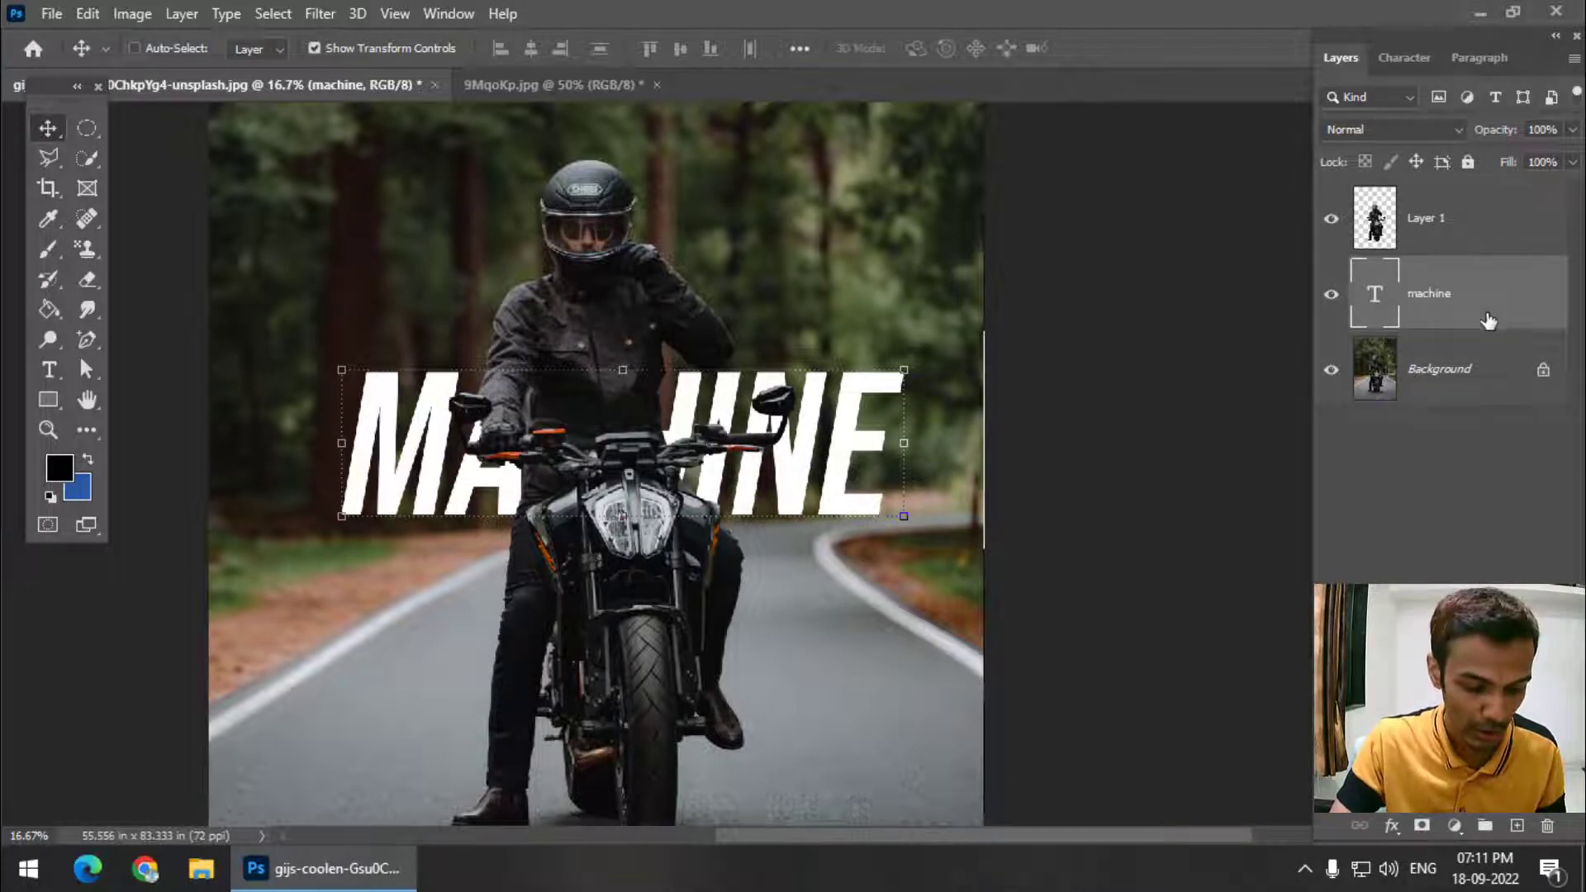
pyautogui.keyDown('ctrl'); pyautogui.click(1488, 322); pyautogui.keyUp('ctrl')
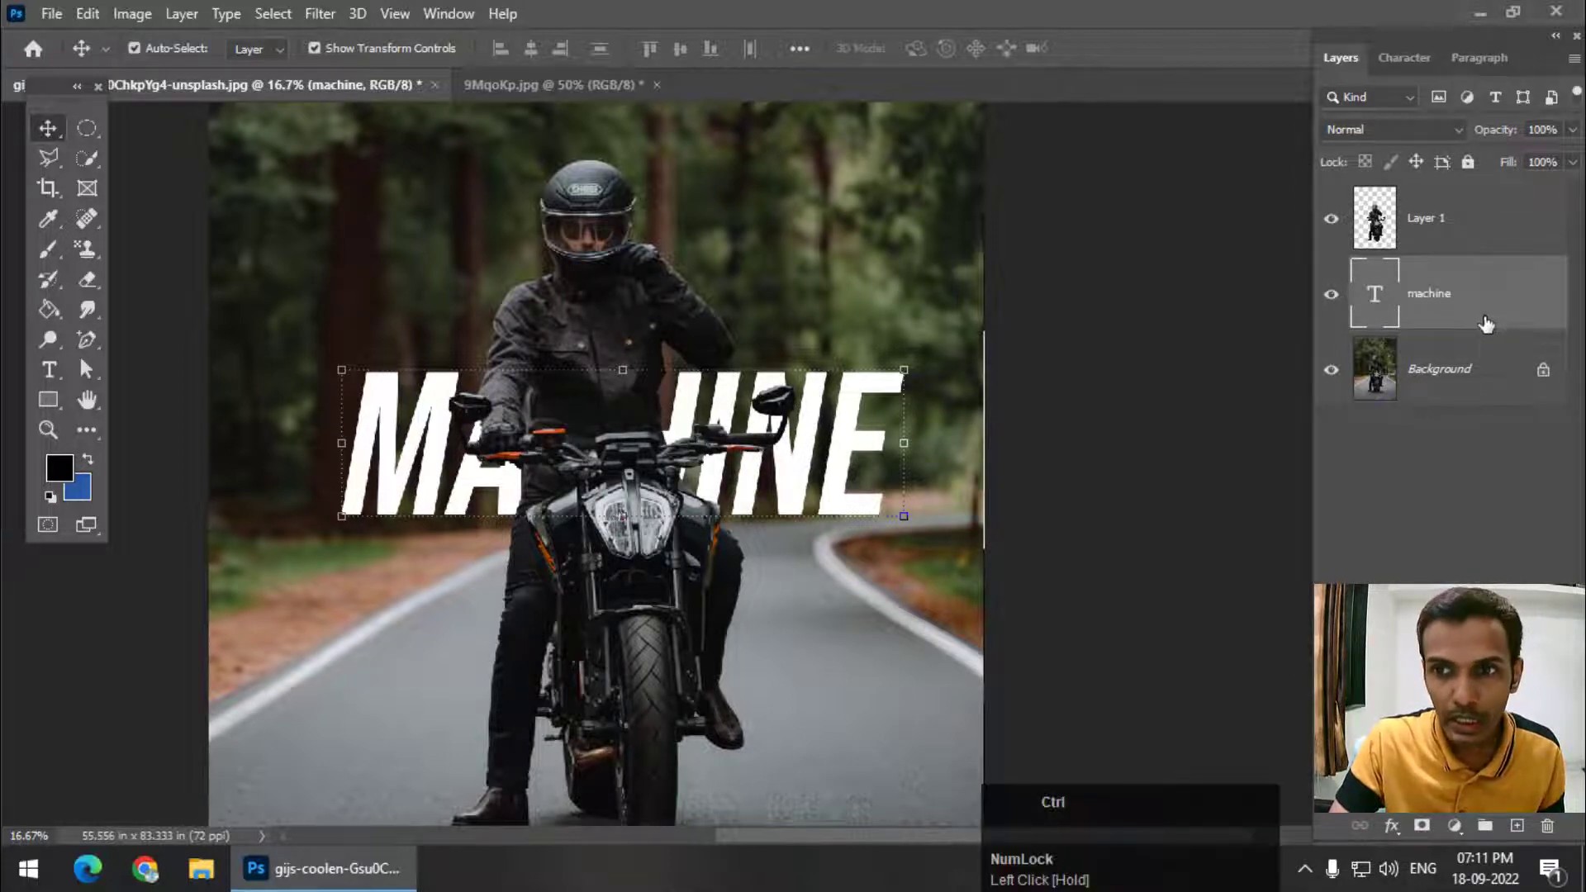
pyautogui.hotkey('ctrl', 'j')
pyautogui.moveTo(1494, 300); pyautogui.dragTo(1494, 214)
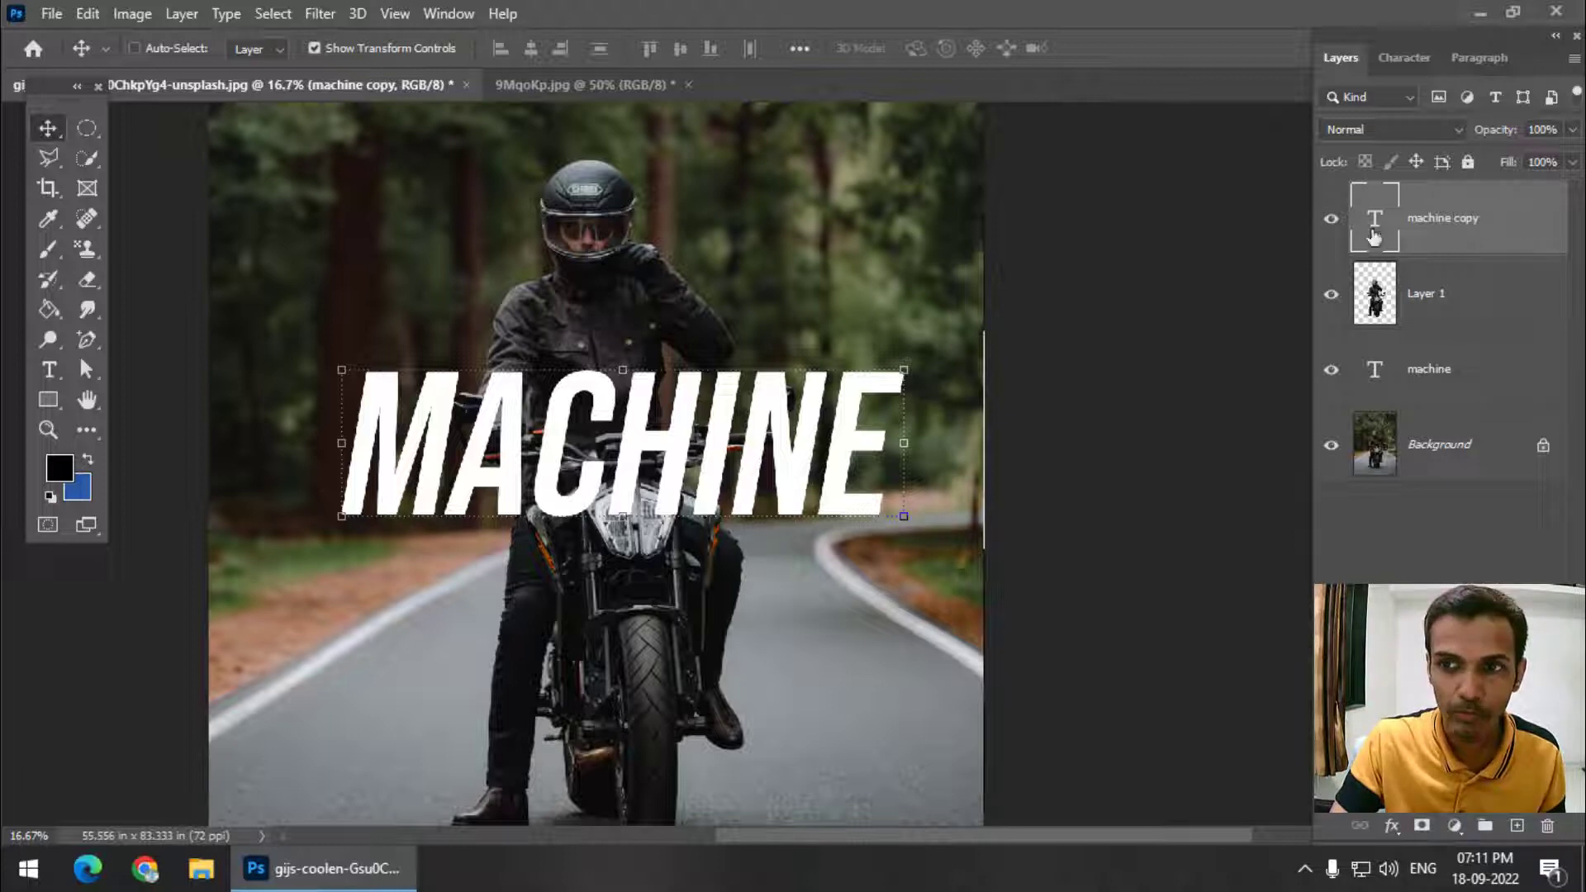
# - Add a white 7 px outside Stroke layer style to the machine copy layer
pyautogui.rightClick(1533, 221)
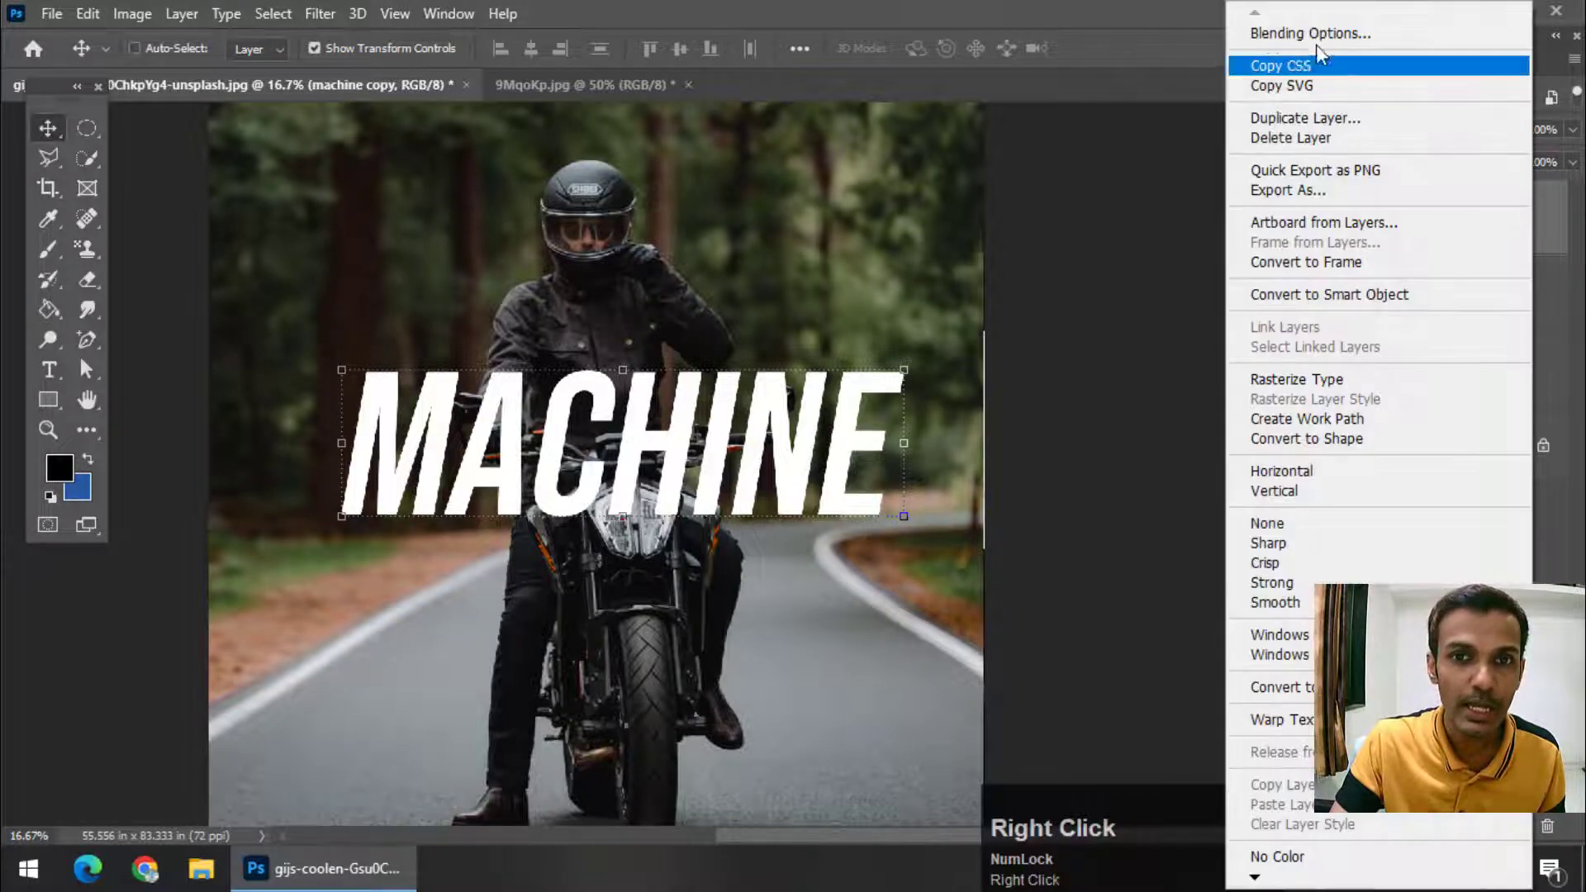
pyautogui.click(1307, 33)
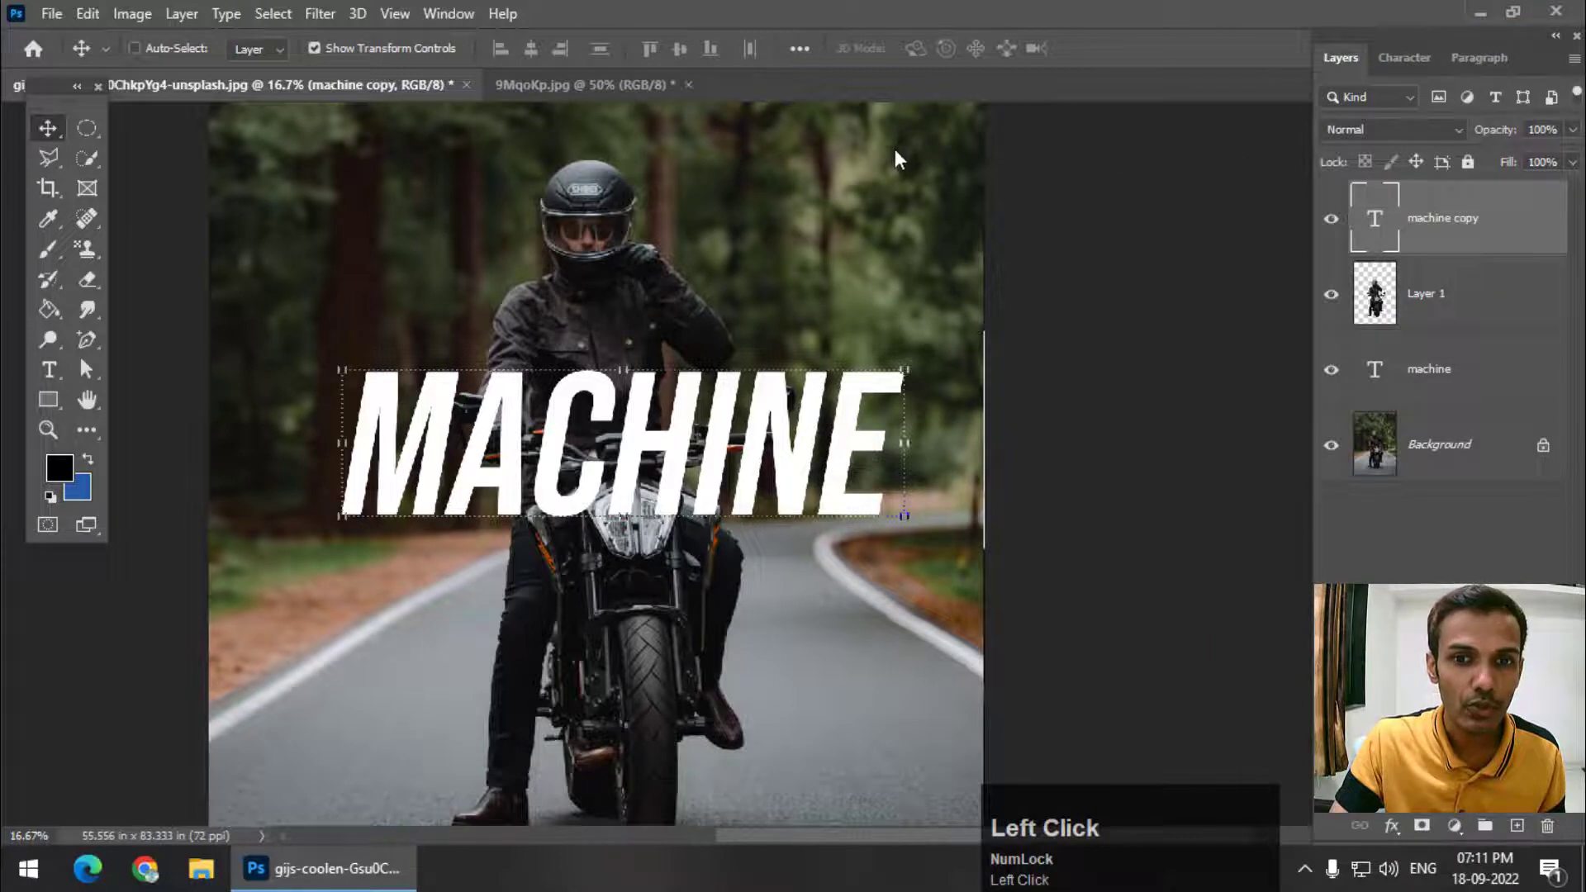
pyautogui.moveTo(868, 204); pyautogui.dragTo(1002, 165)
pyautogui.click(820, 379)
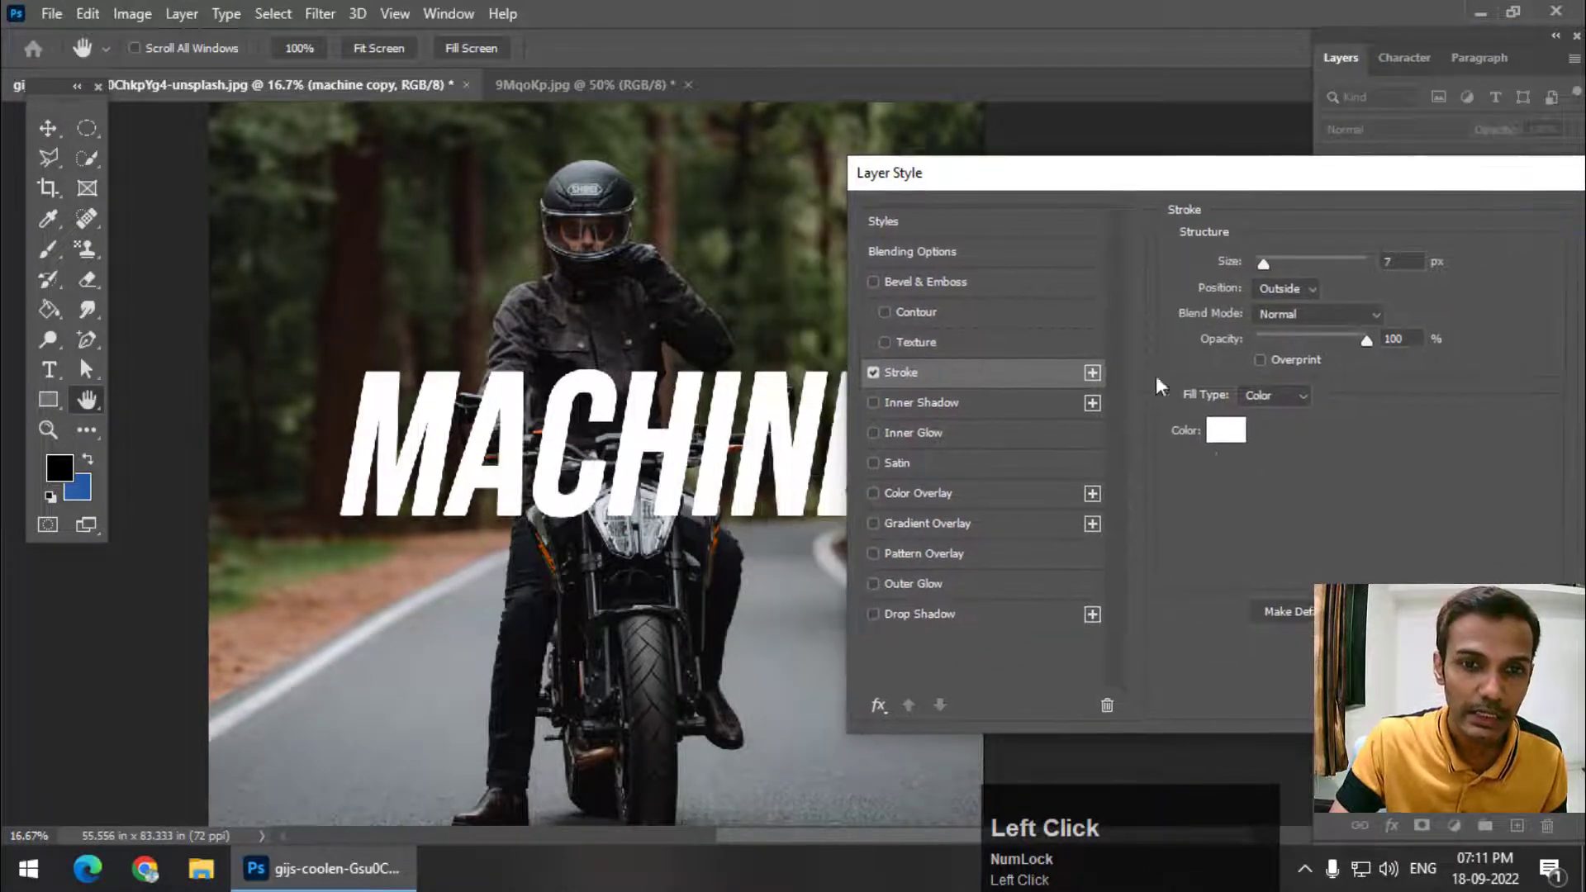
pyautogui.click(1224, 438)
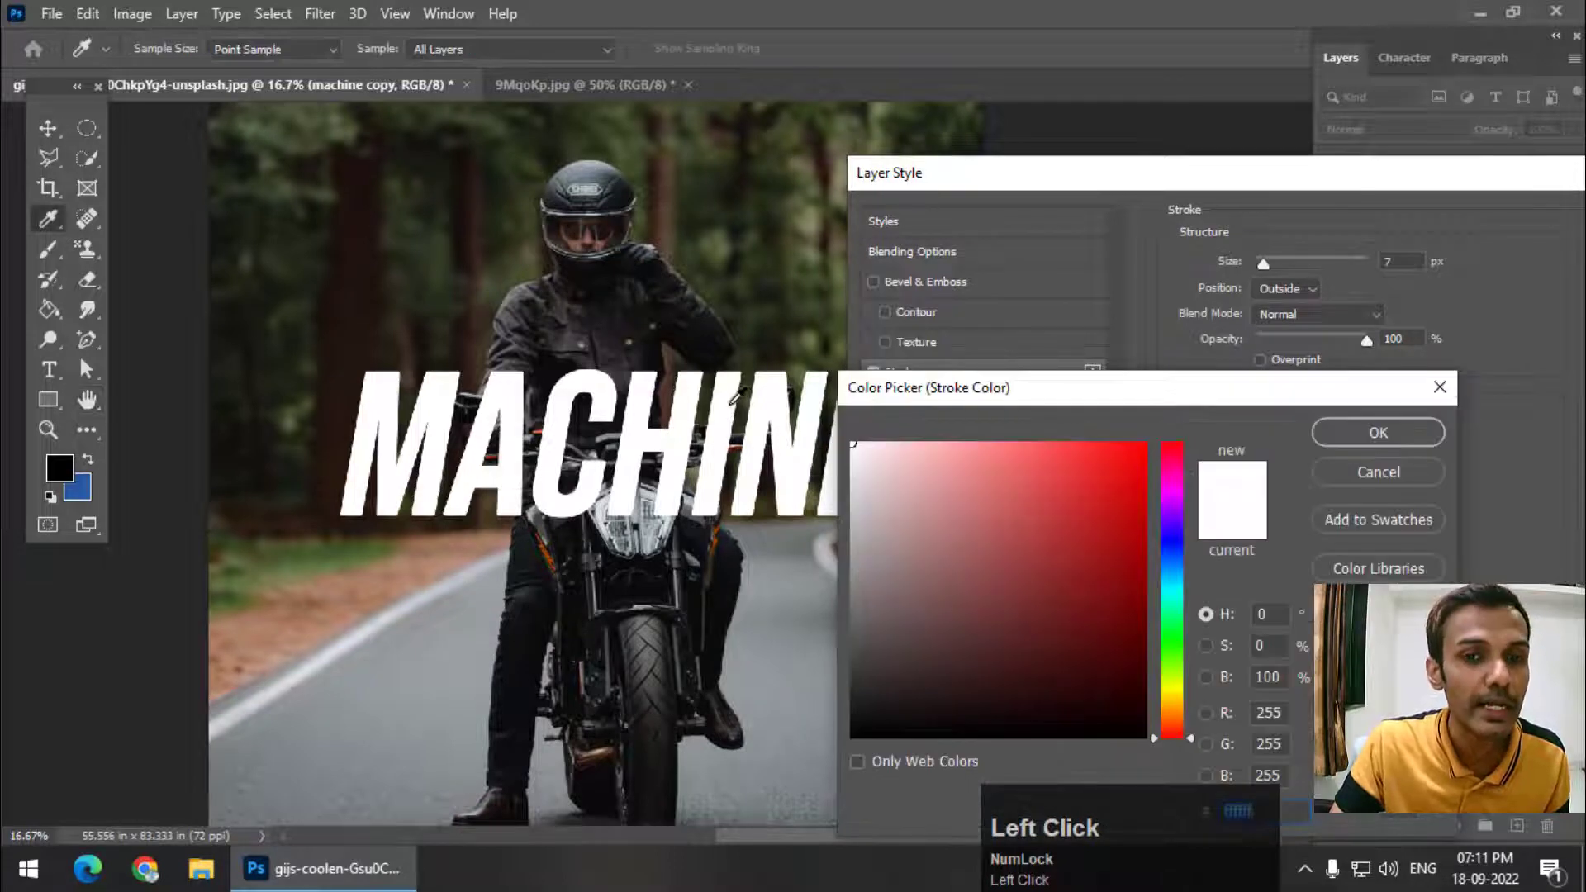
pyautogui.click(728, 404)
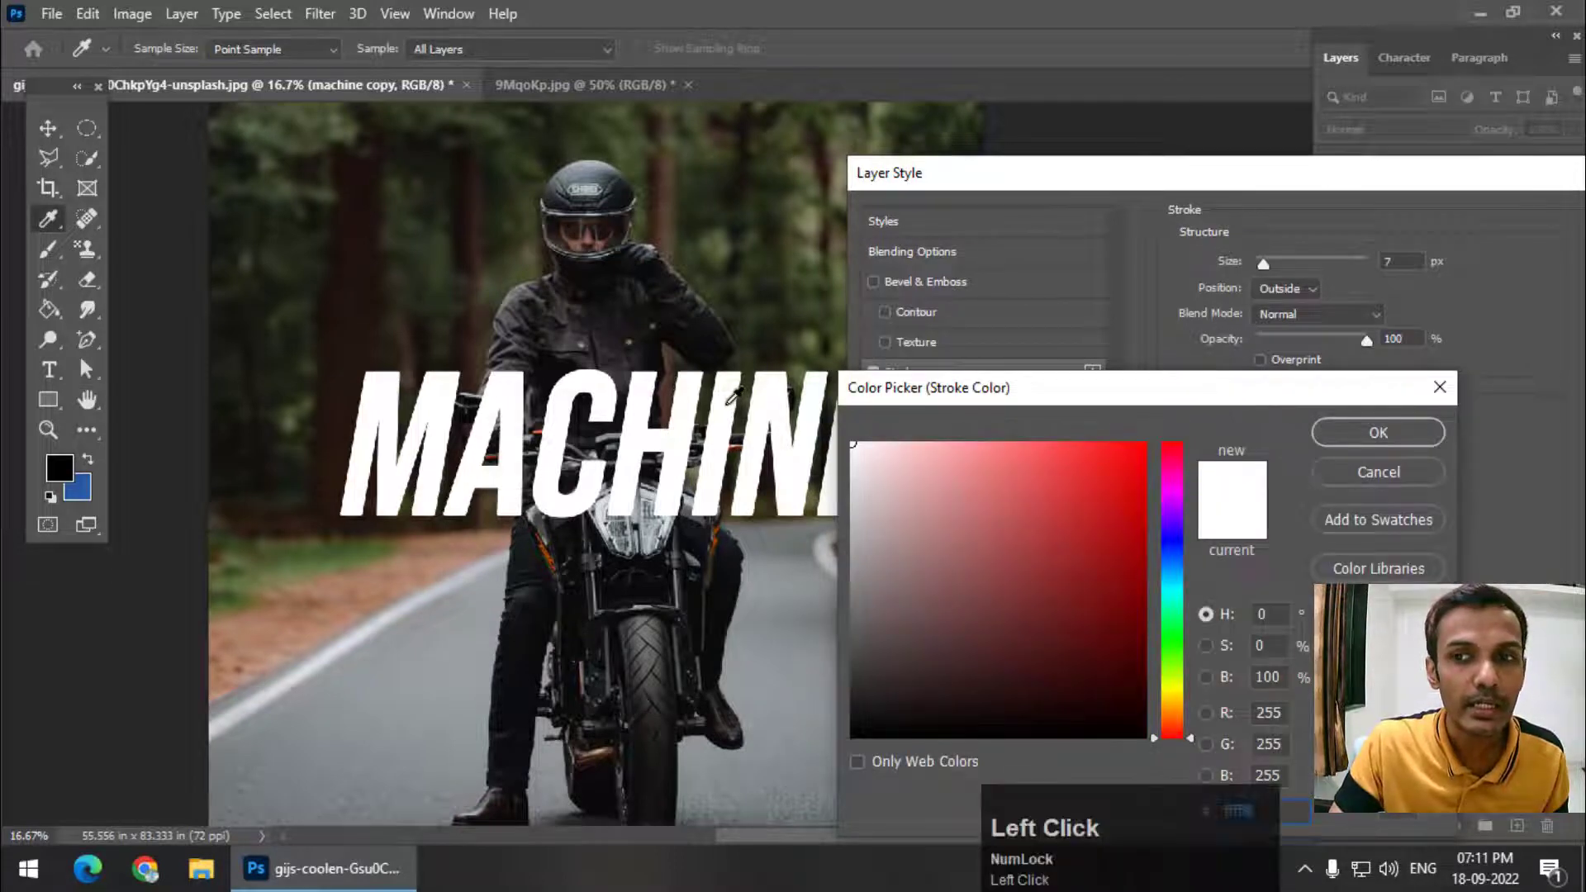
pyautogui.click(1364, 438)
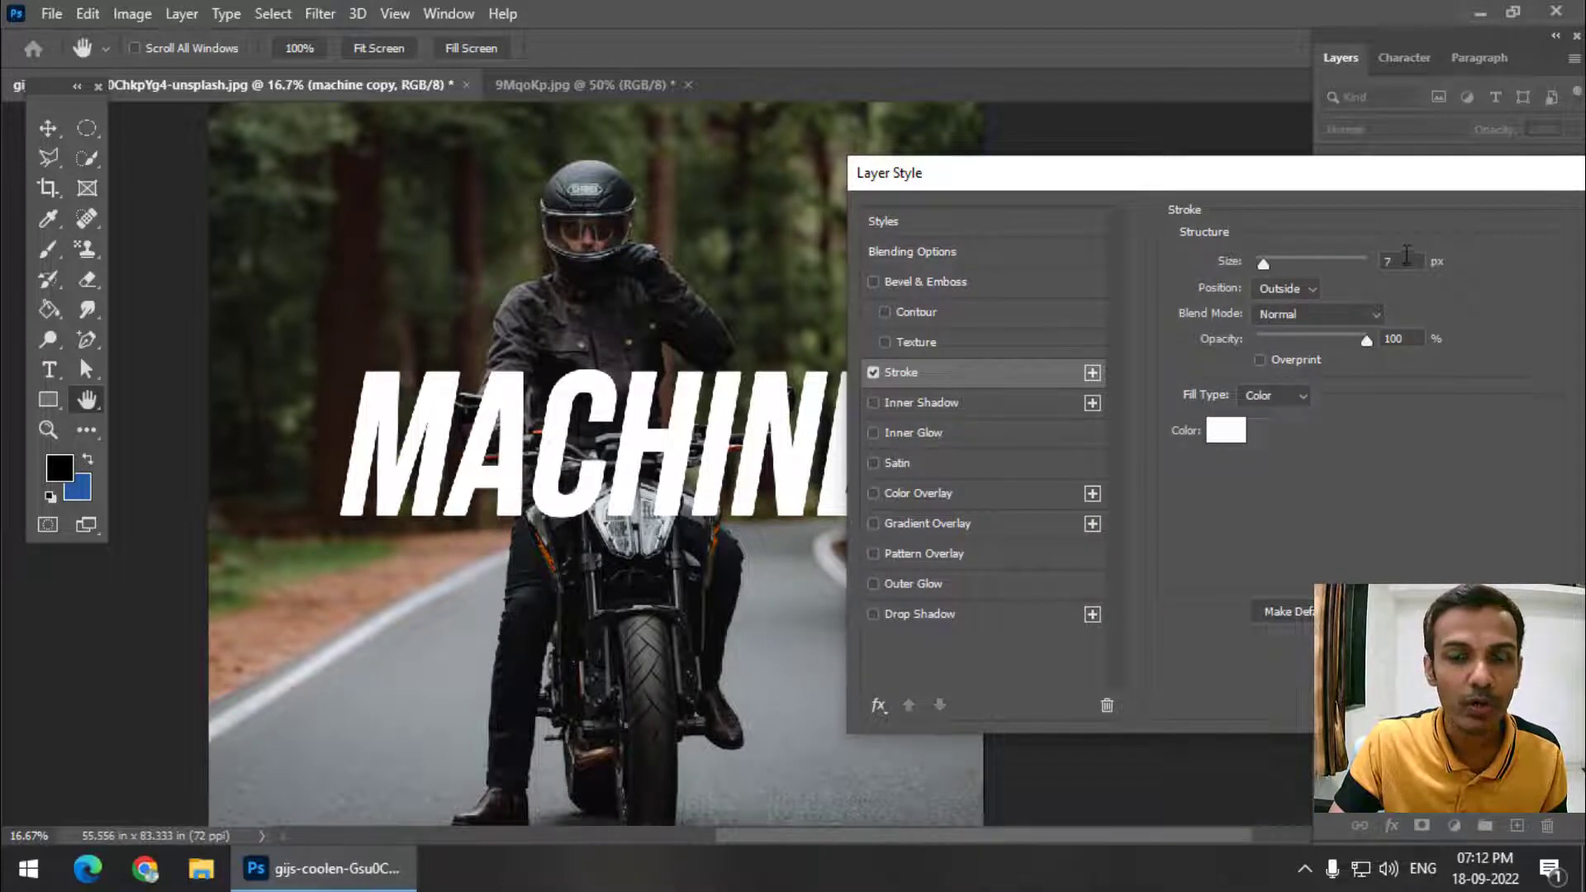
pyautogui.moveTo(1255, 185); pyautogui.dragTo(1218, 184)
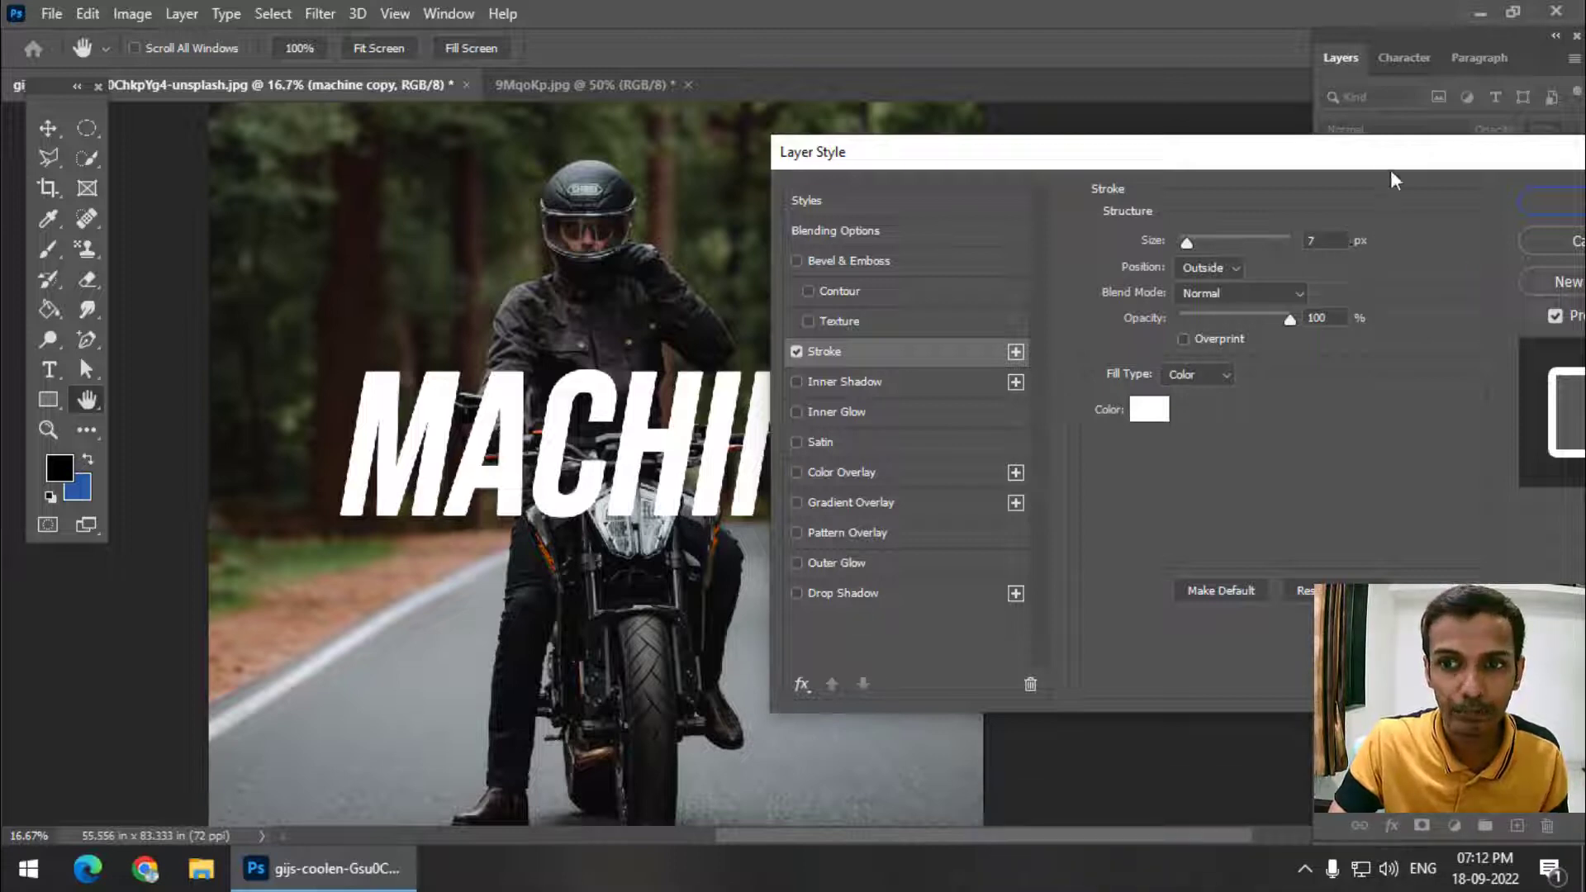
pyautogui.moveTo(1391, 164); pyautogui.dragTo(1068, 200)
pyautogui.click(1279, 248)
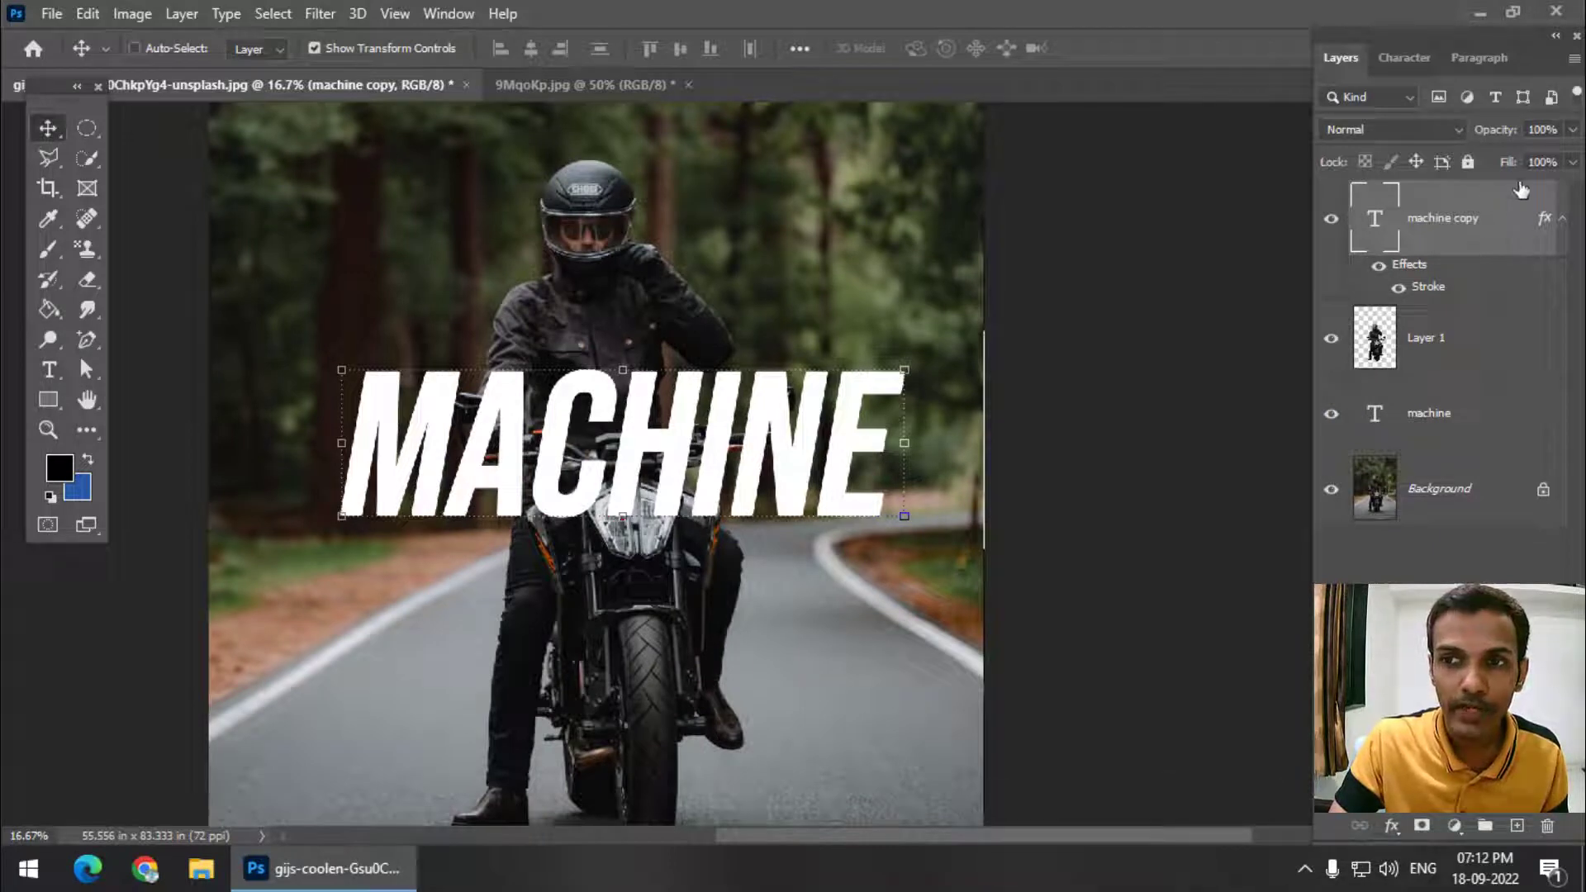
# - Set the machine copy layer's fill to 0% and select it together with the machine layer
pyautogui.moveTo(1519, 168); pyautogui.dragTo(1376, 189)
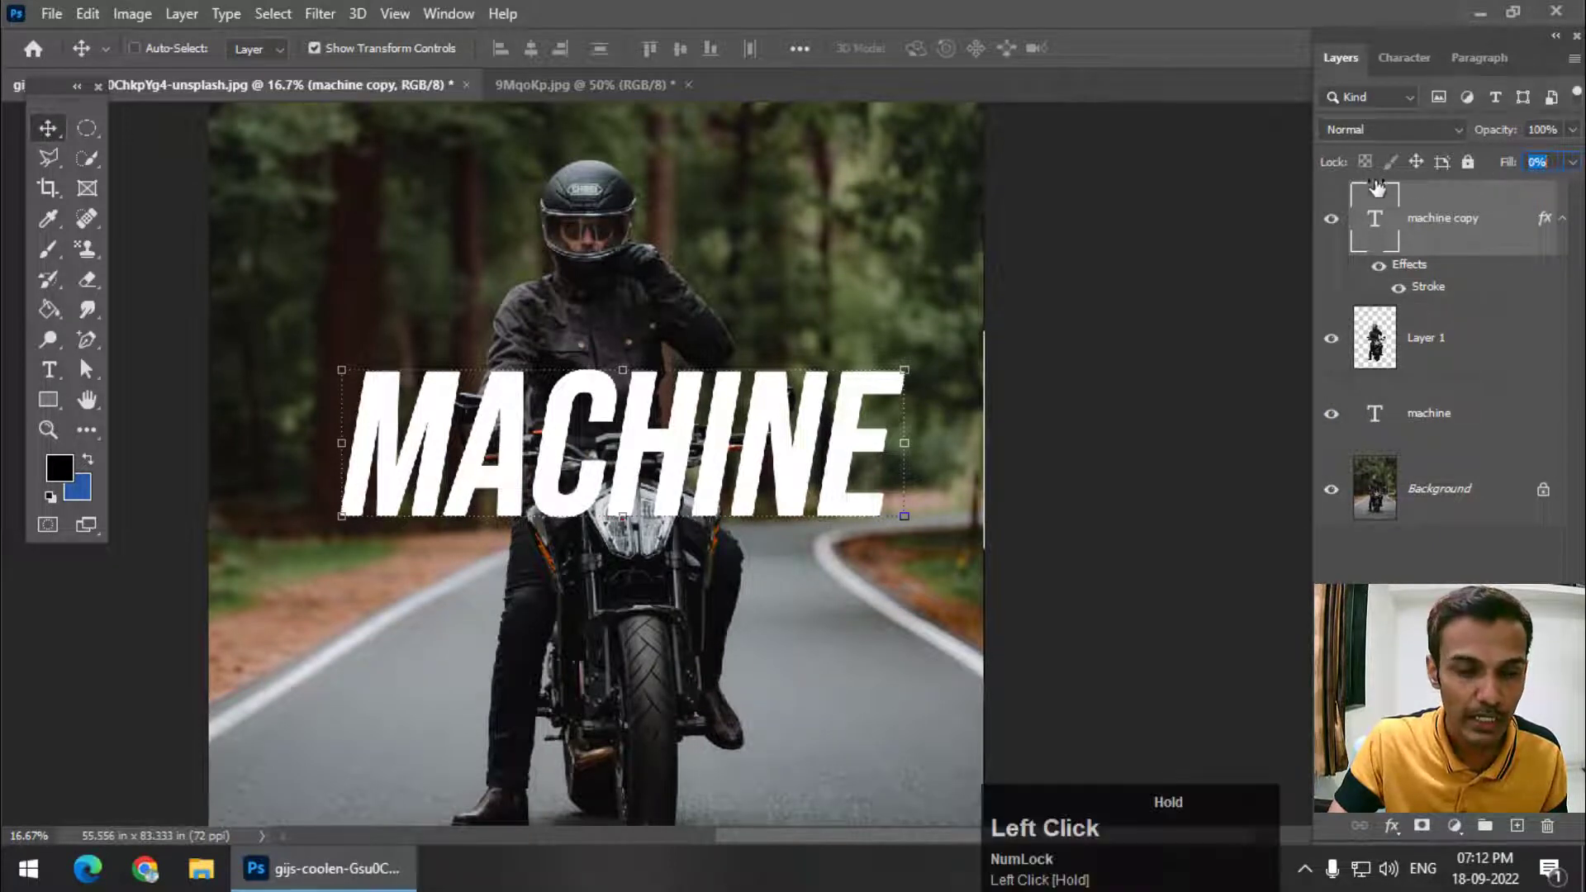
pyautogui.moveTo(1244, 188); pyautogui.dragTo(1244, 189)
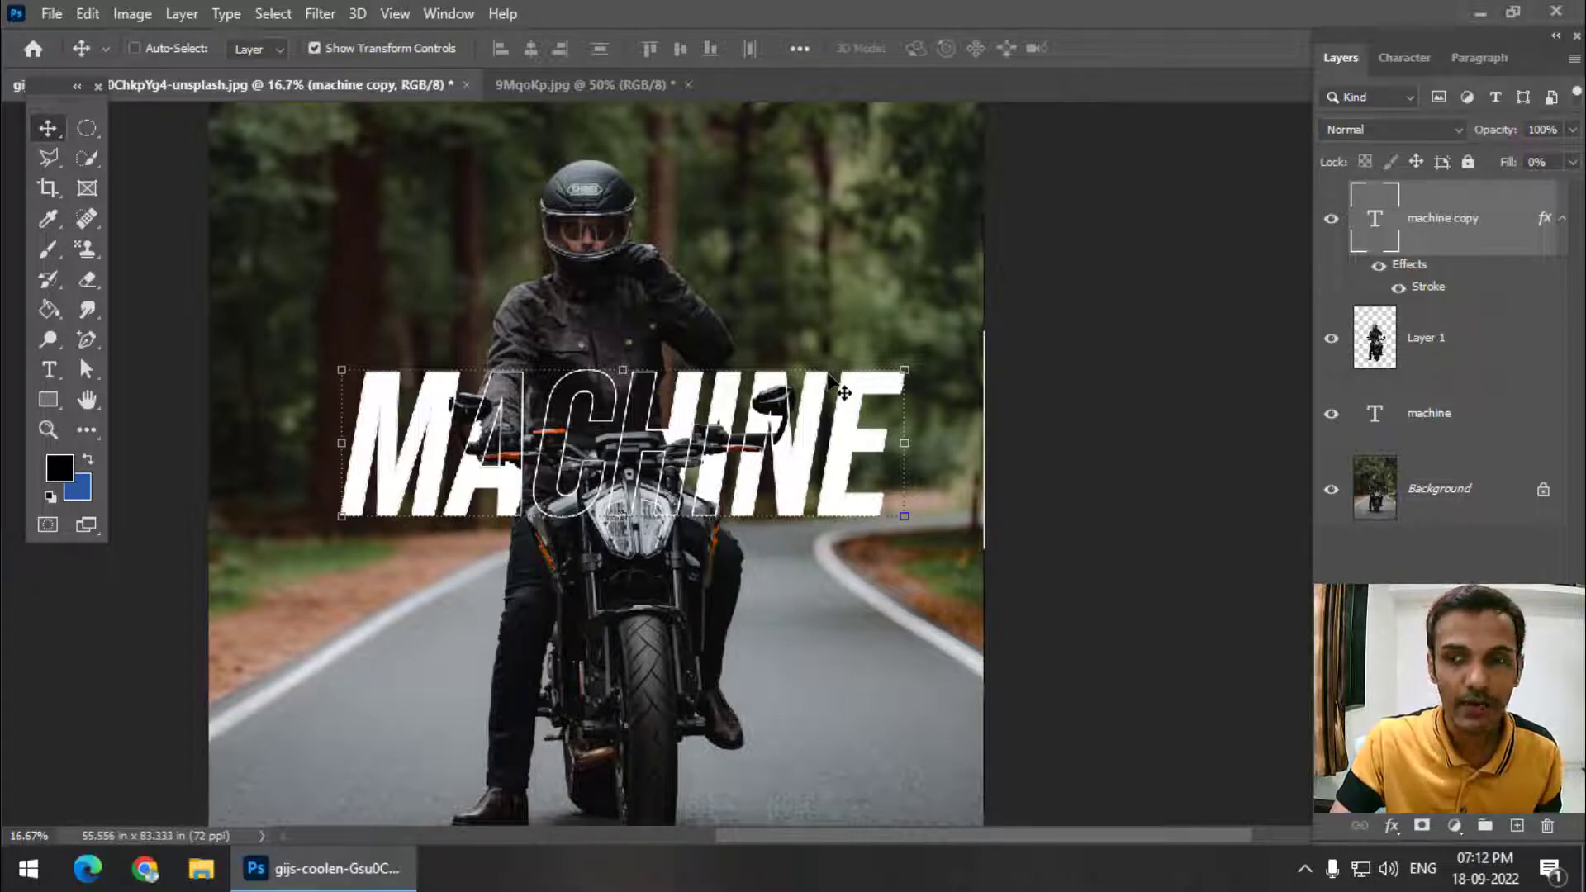
pyautogui.keyDown('ctrl'); pyautogui.click(1509, 424); pyautogui.keyUp('ctrl')
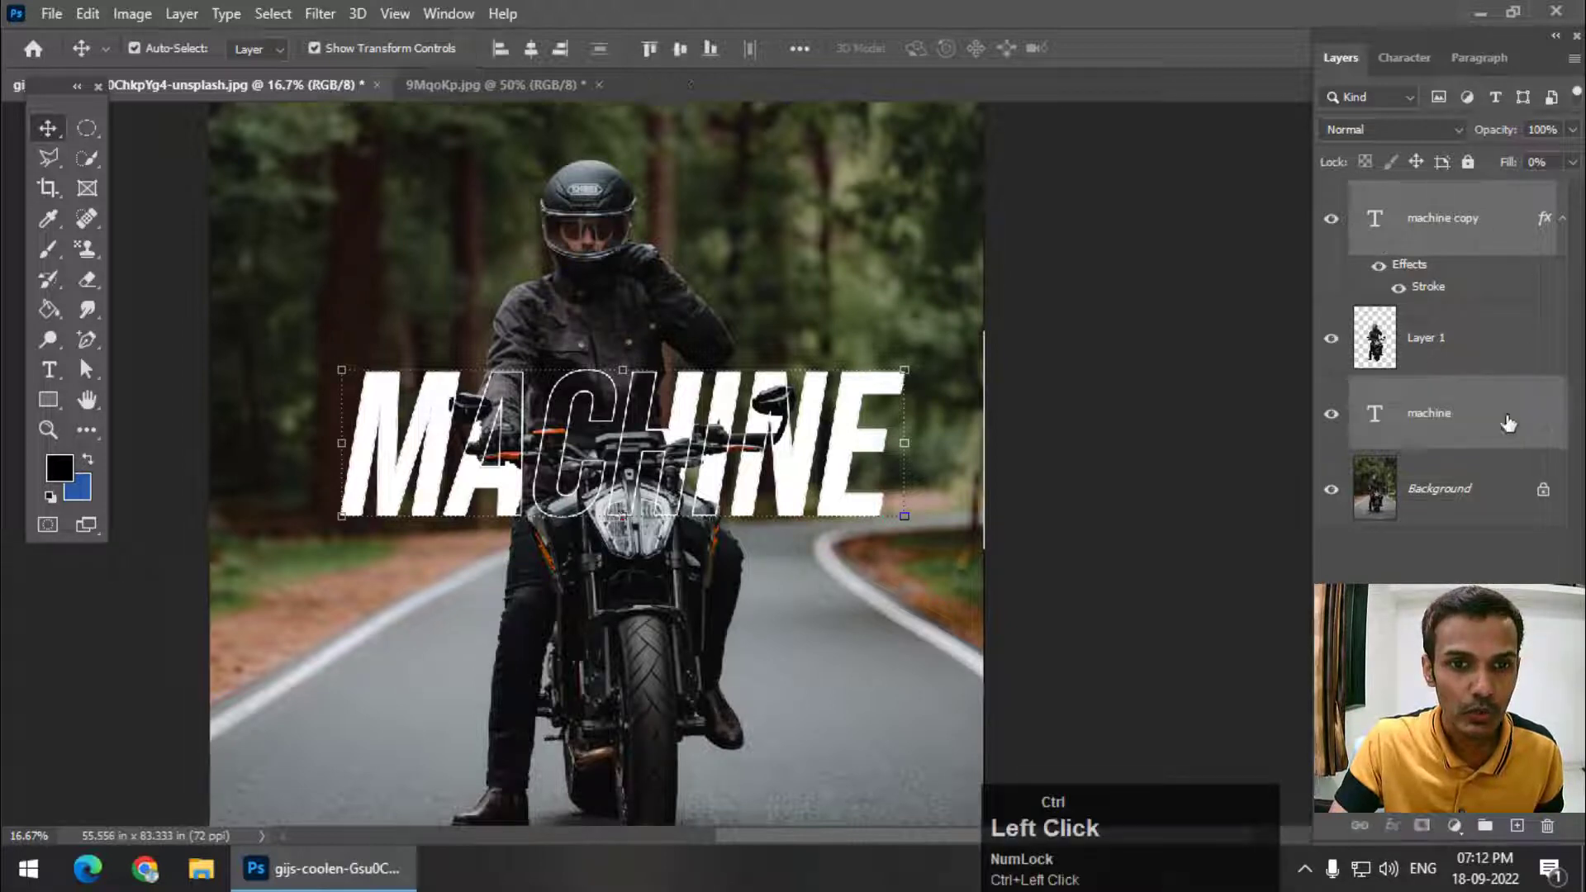
# - Enlarge both MACHINE text layers together to about 1184 pt and place them across the rider's chest and arms
pyautogui.moveTo(744, 467); pyautogui.dragTo(790, 578)
pyautogui.hotkey('ctrl', '-')
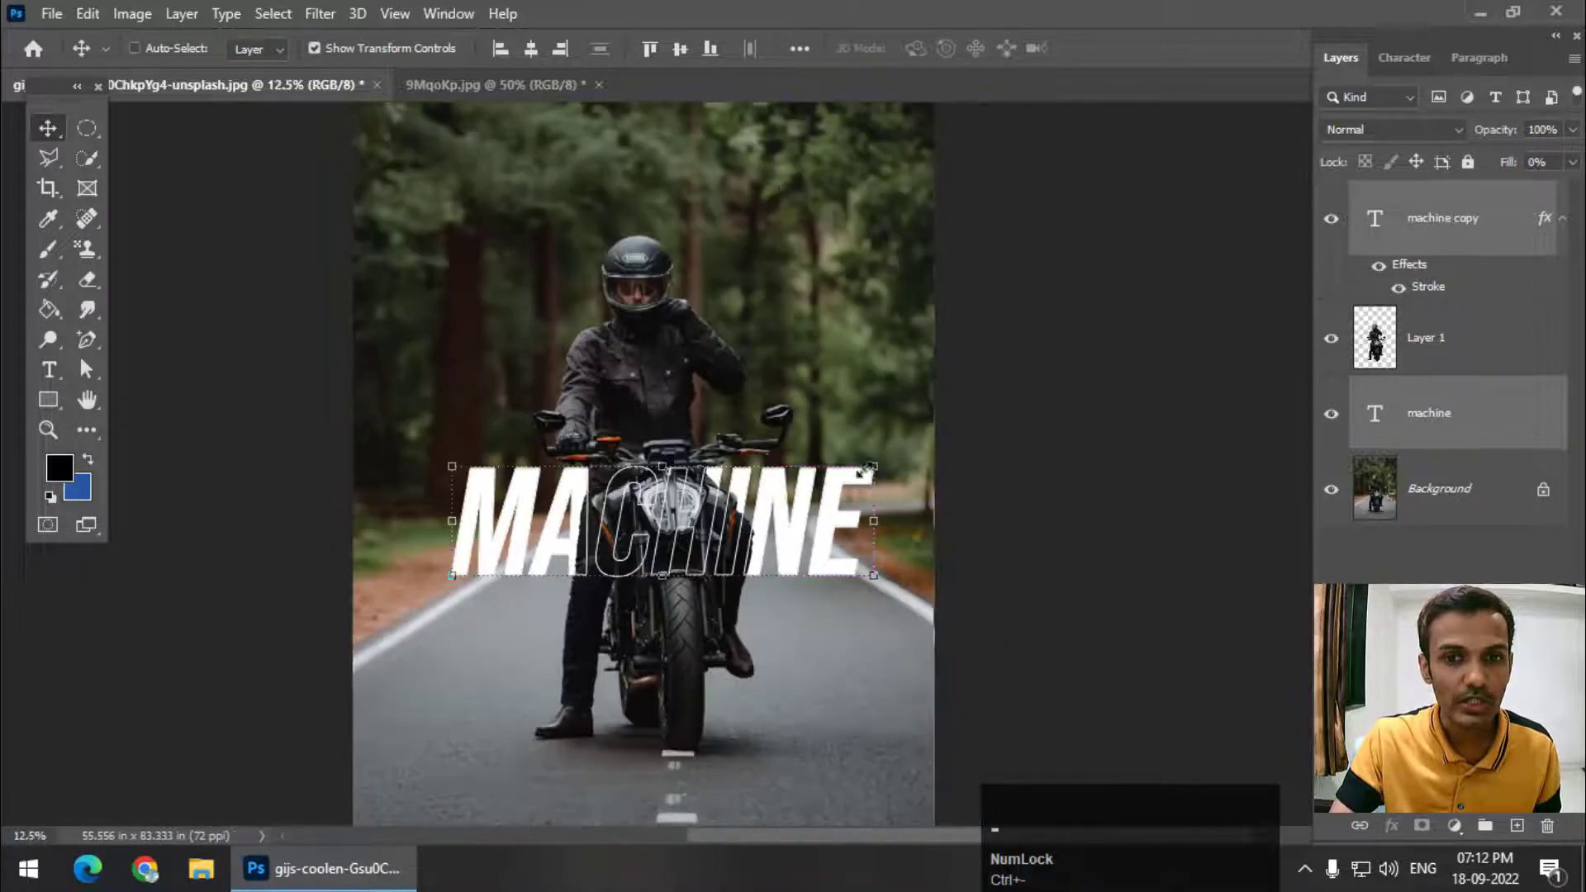
pyautogui.moveTo(871, 467); pyautogui.dragTo(907, 420)
pyautogui.moveTo(830, 526); pyautogui.dragTo(805, 413)
pyautogui.moveTo(930, 316); pyautogui.dragTo(934, 329)
pyautogui.press('Escape')
pyautogui.moveTo(826, 533); pyautogui.dragTo(928, 433)
pyautogui.moveTo(830, 407); pyautogui.dragTo(798, 452)
pyautogui.press('Return')
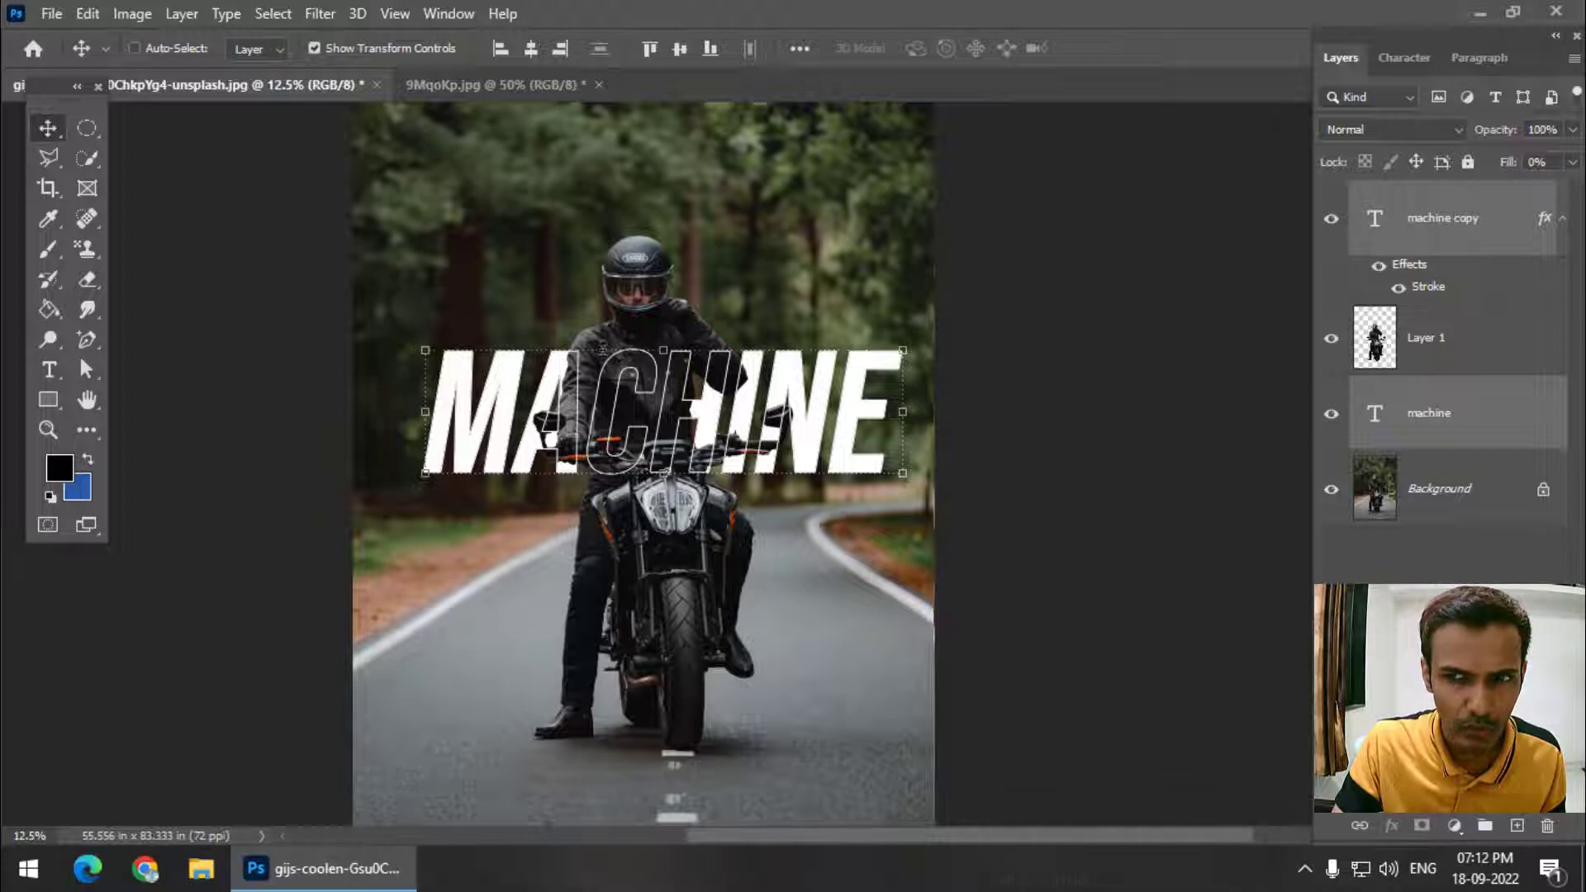
# - Add a Black & White adjustment layer directly above Layer 1
pyautogui.click(1479, 343)
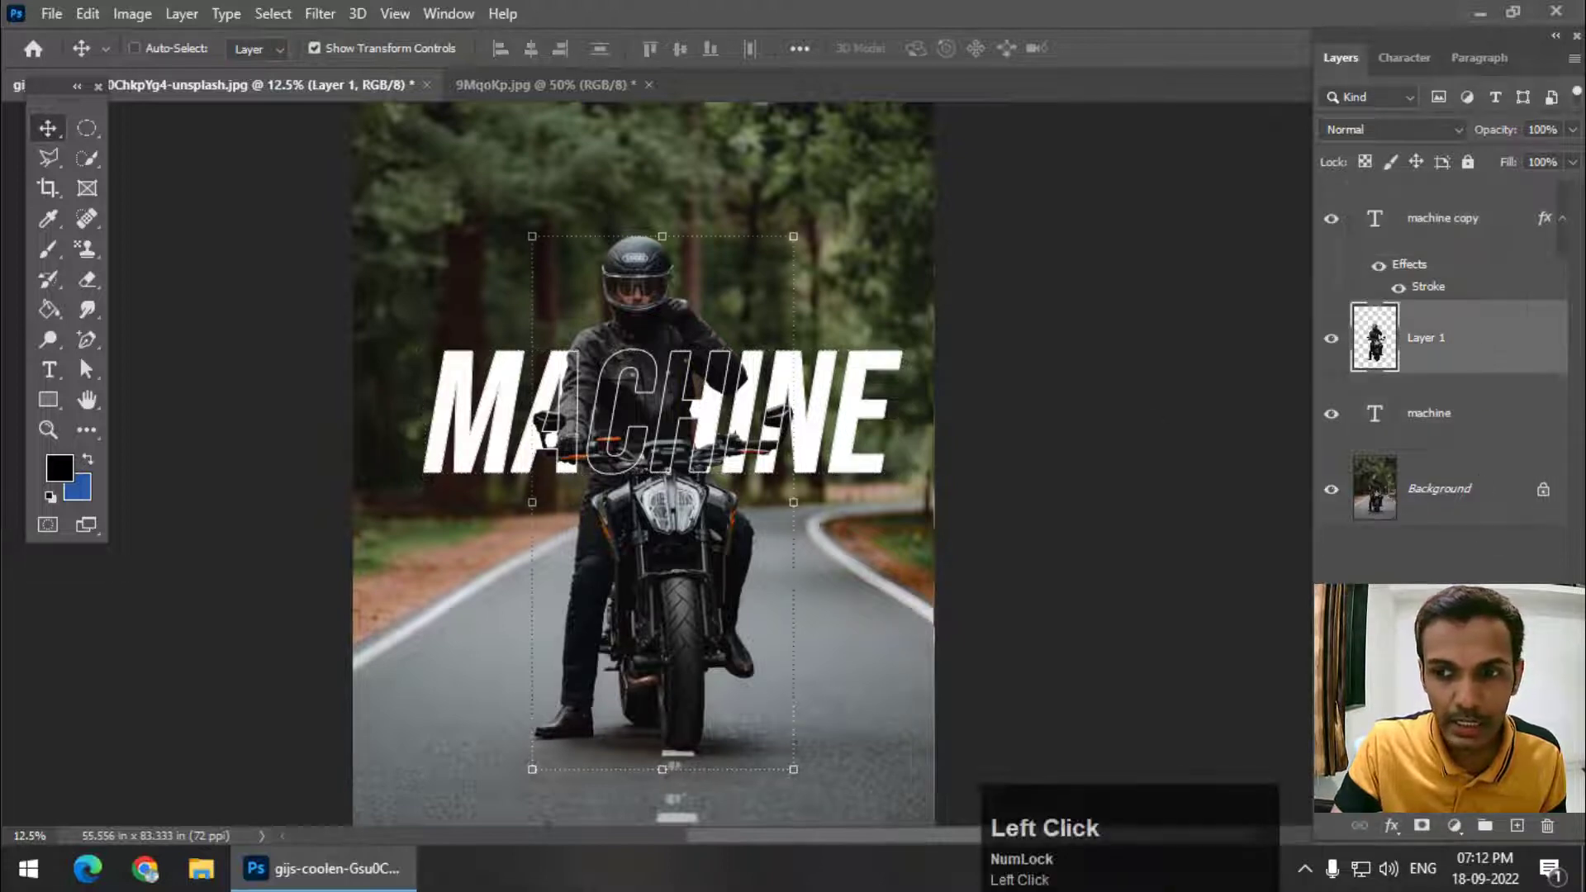
pyautogui.click(1455, 826)
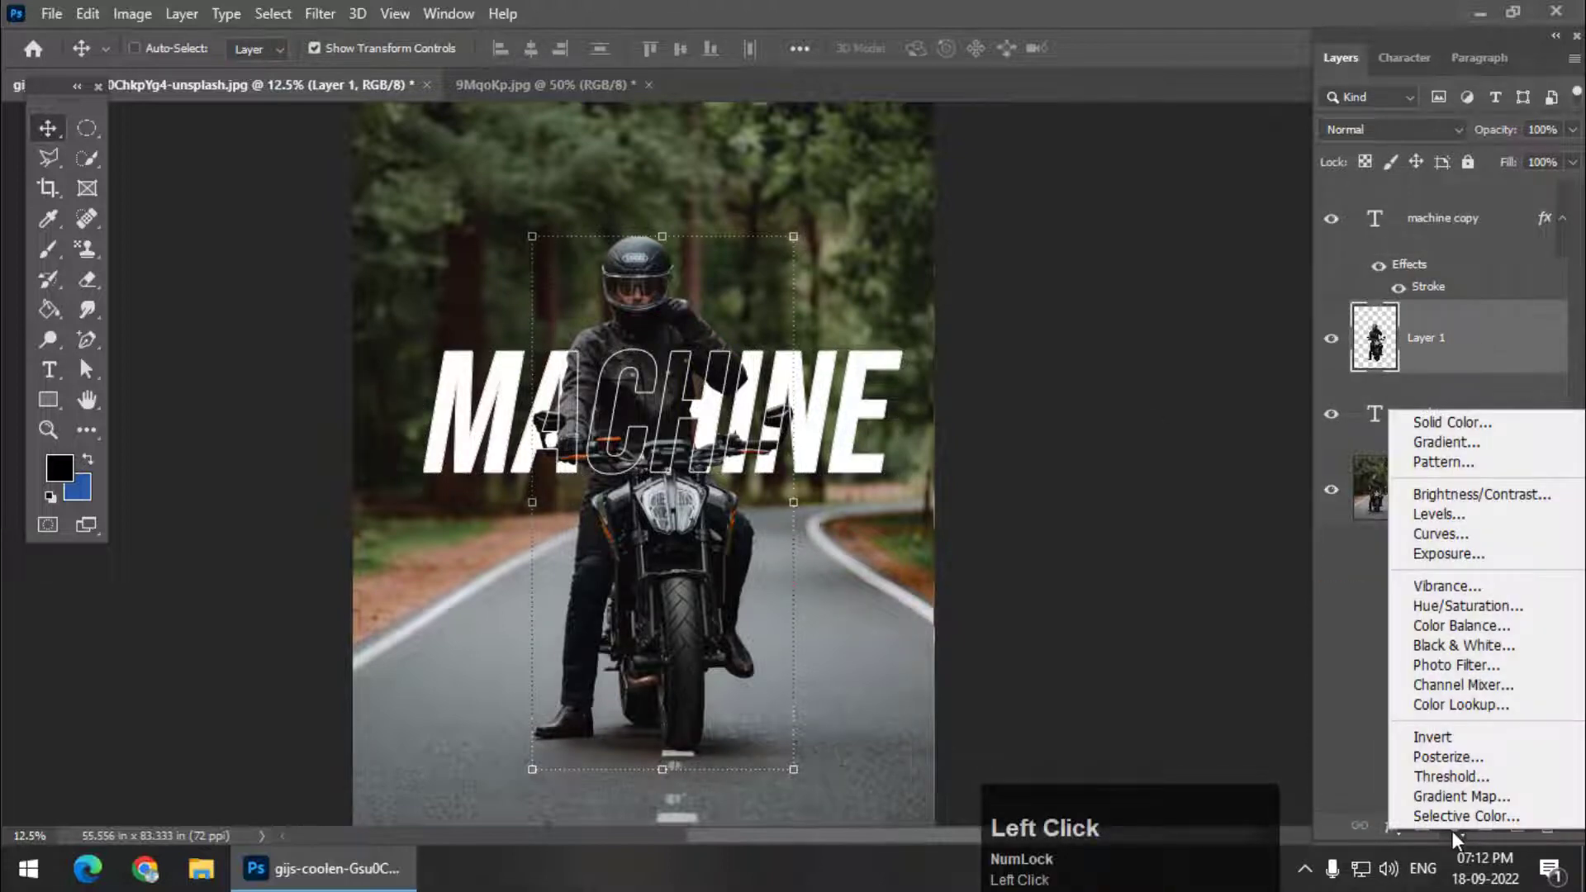
pyautogui.click(1464, 646)
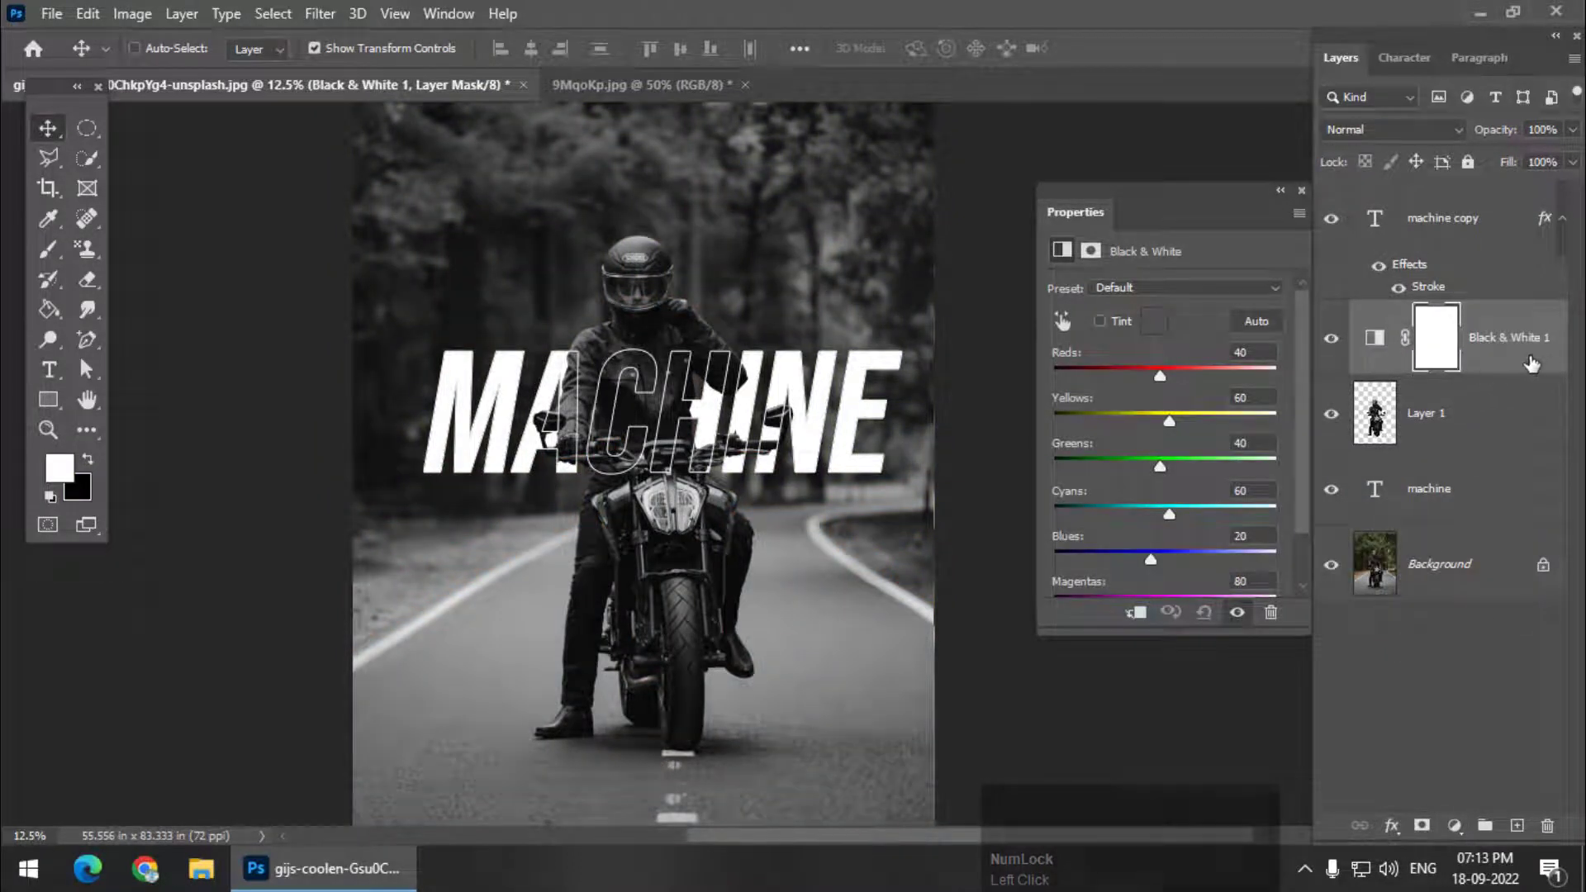
# - Try clipping the Black & White adjustment to Layer 1 and undo the clipping
pyautogui.rightClick(1533, 363)
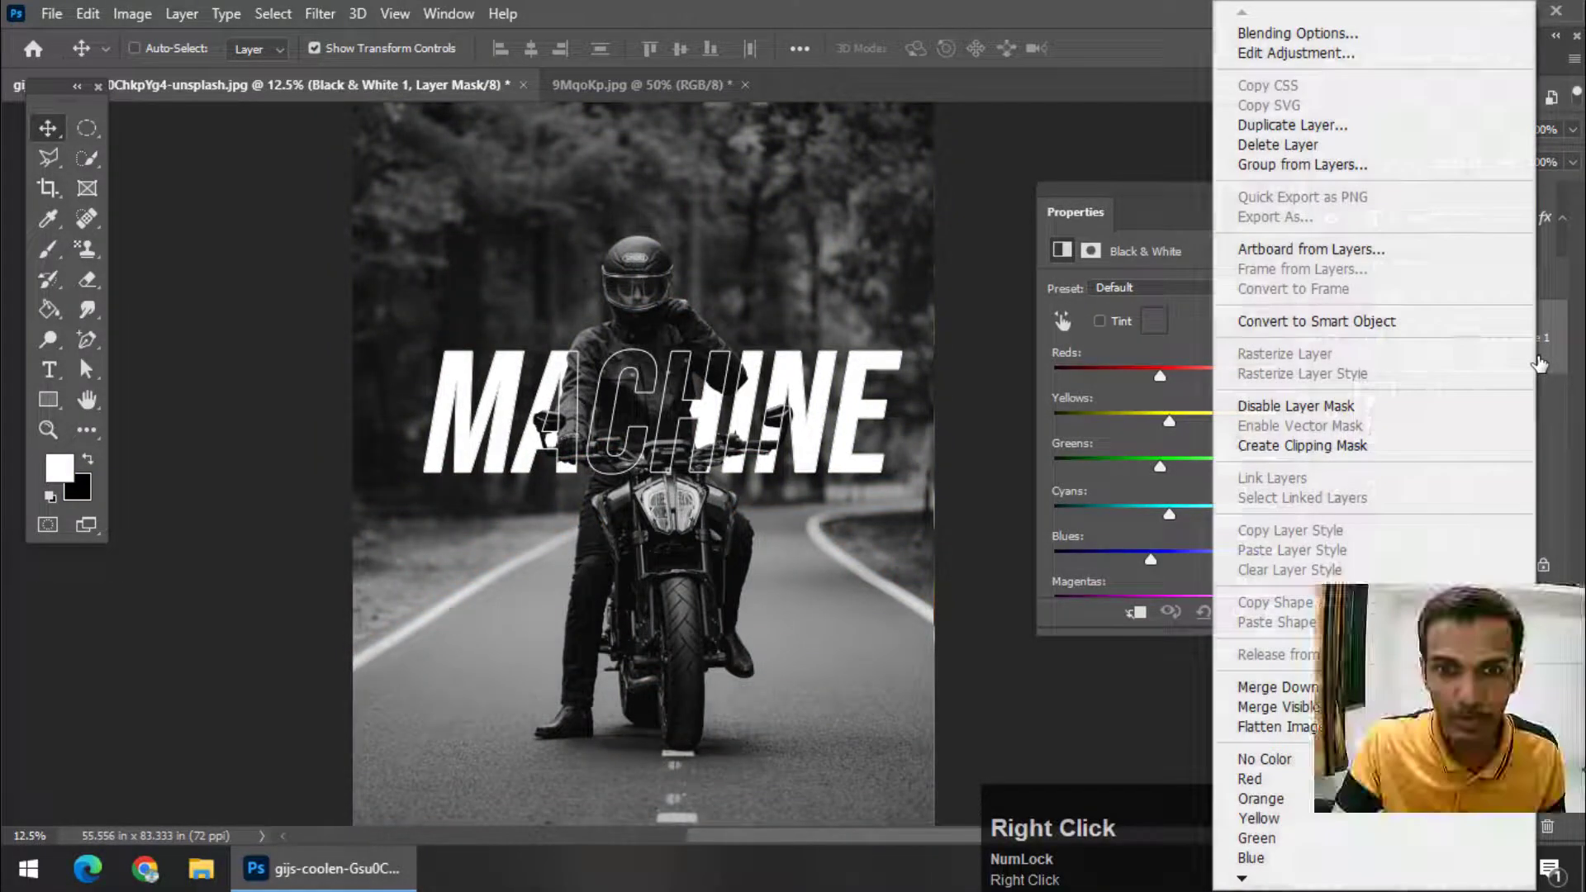
pyautogui.click(1339, 446)
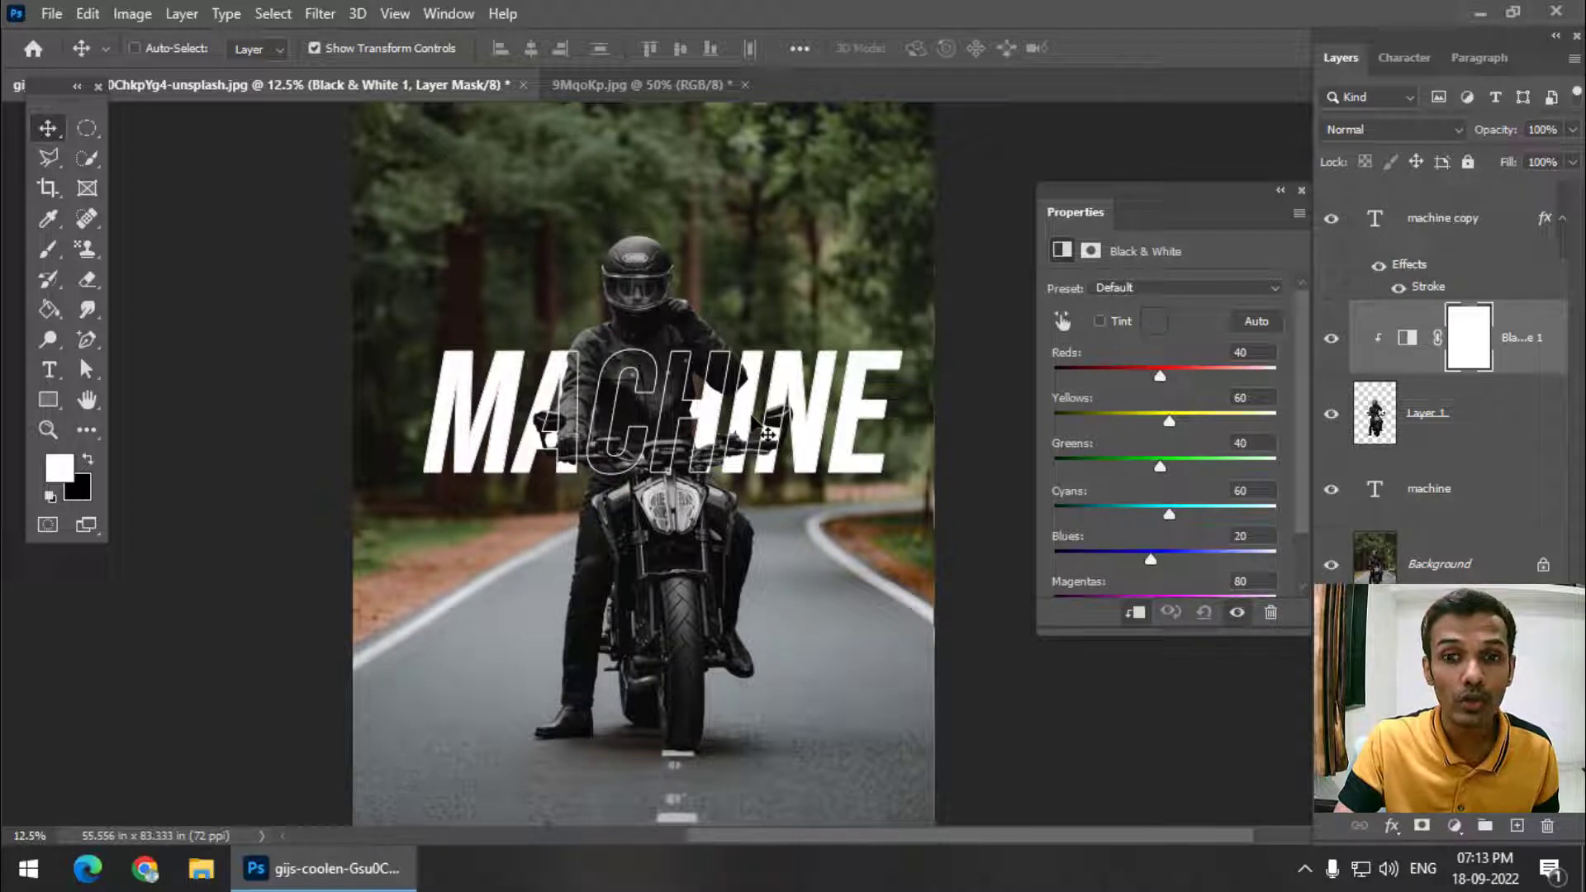
pyautogui.hotkey('ctrl', 'z')
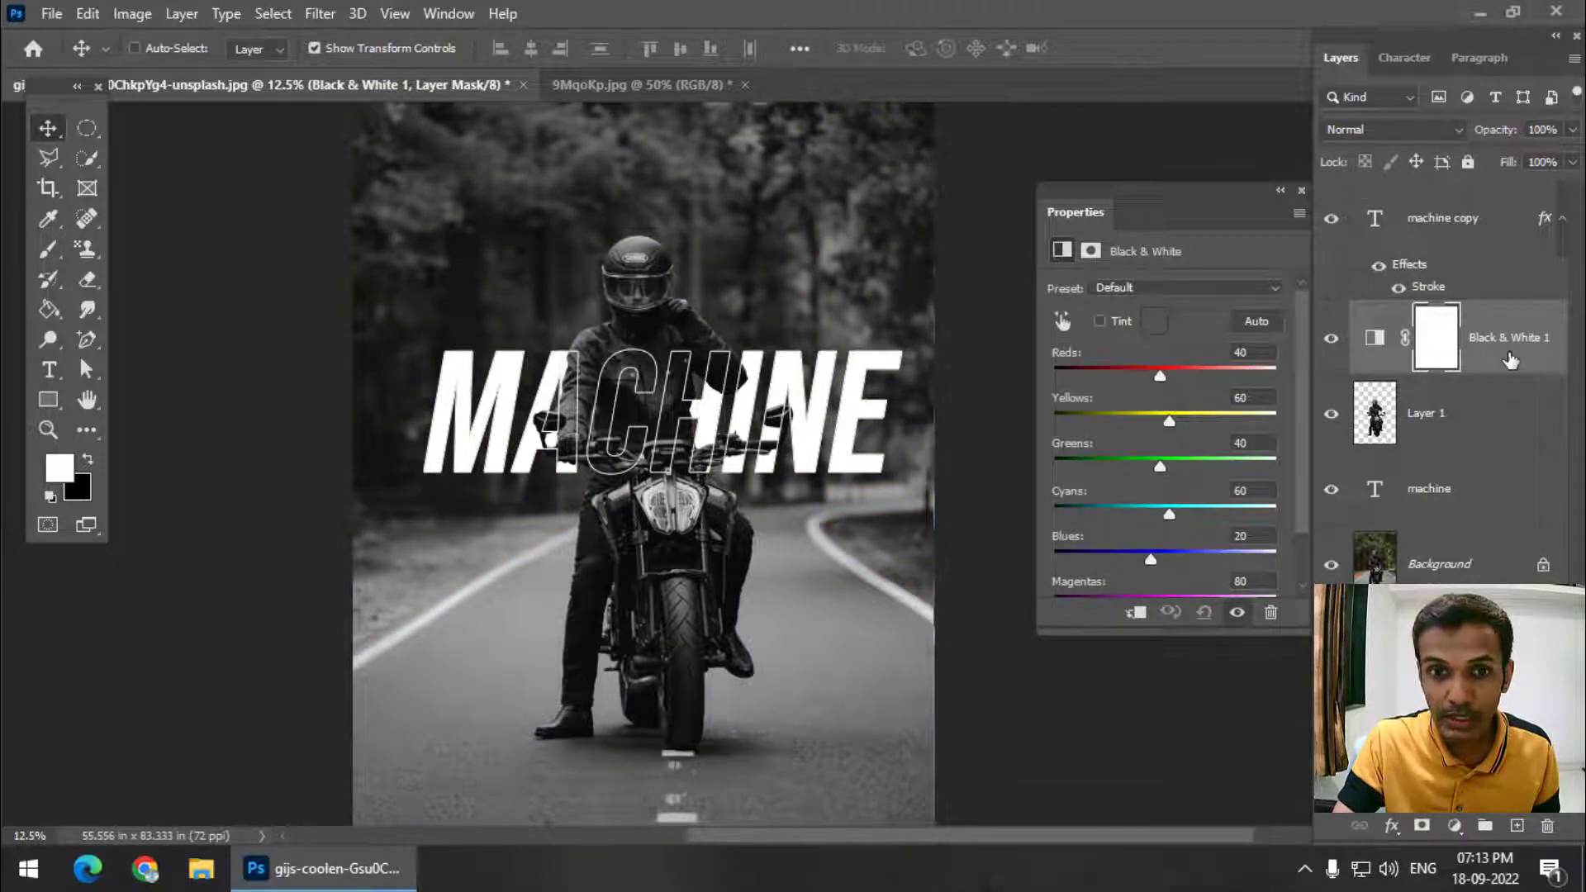
# - Move the Black & White adjustment layer directly above the Background layer, beneath the machine text layer
pyautogui.moveTo(1512, 361); pyautogui.dragTo(1487, 538)
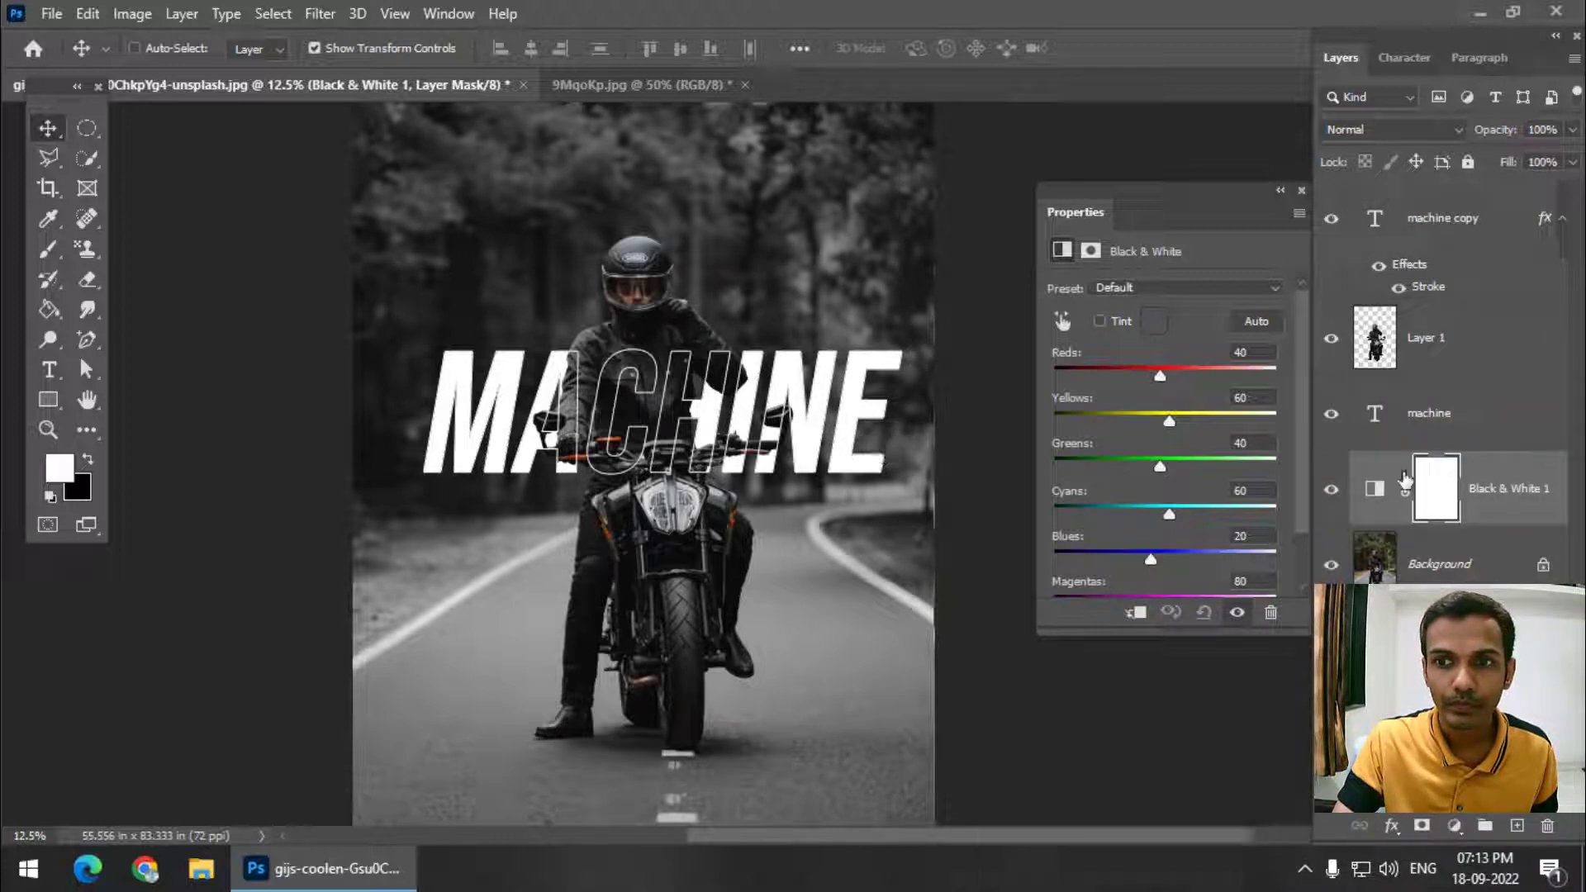
# - Enlarge the machine and machine copy layers together to about 1349 pt and centre them horizontally across the rider's torso and handlebars
pyautogui.click(1506, 397)
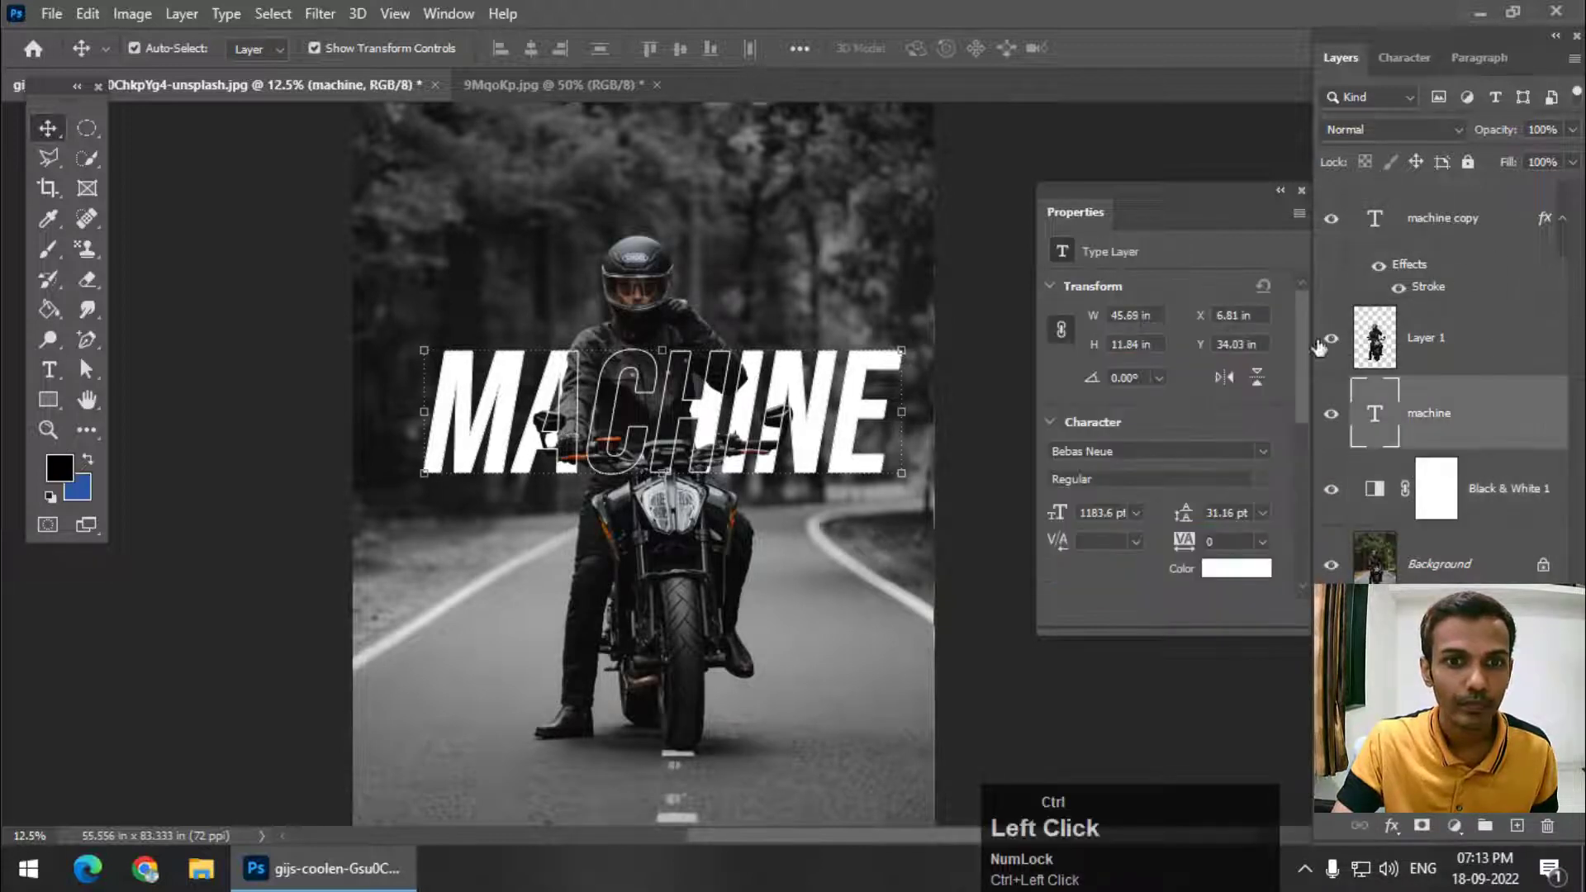
pyautogui.click(1446, 223)
pyautogui.moveTo(814, 455); pyautogui.dragTo(814, 411)
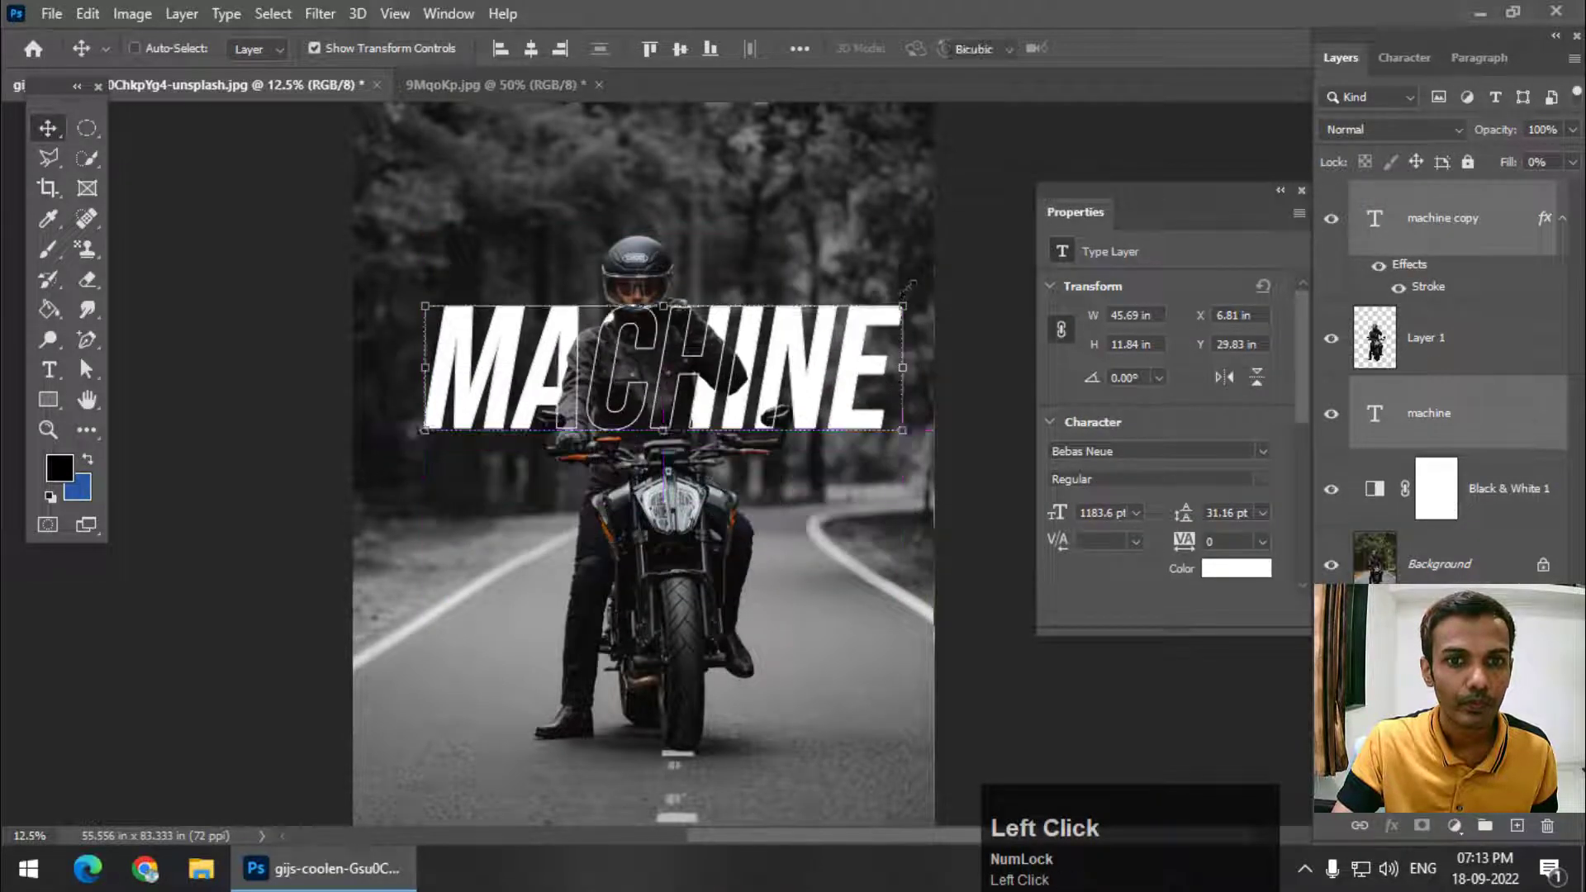
pyautogui.moveTo(905, 304); pyautogui.dragTo(926, 299)
pyautogui.moveTo(833, 337); pyautogui.dragTo(803, 373)
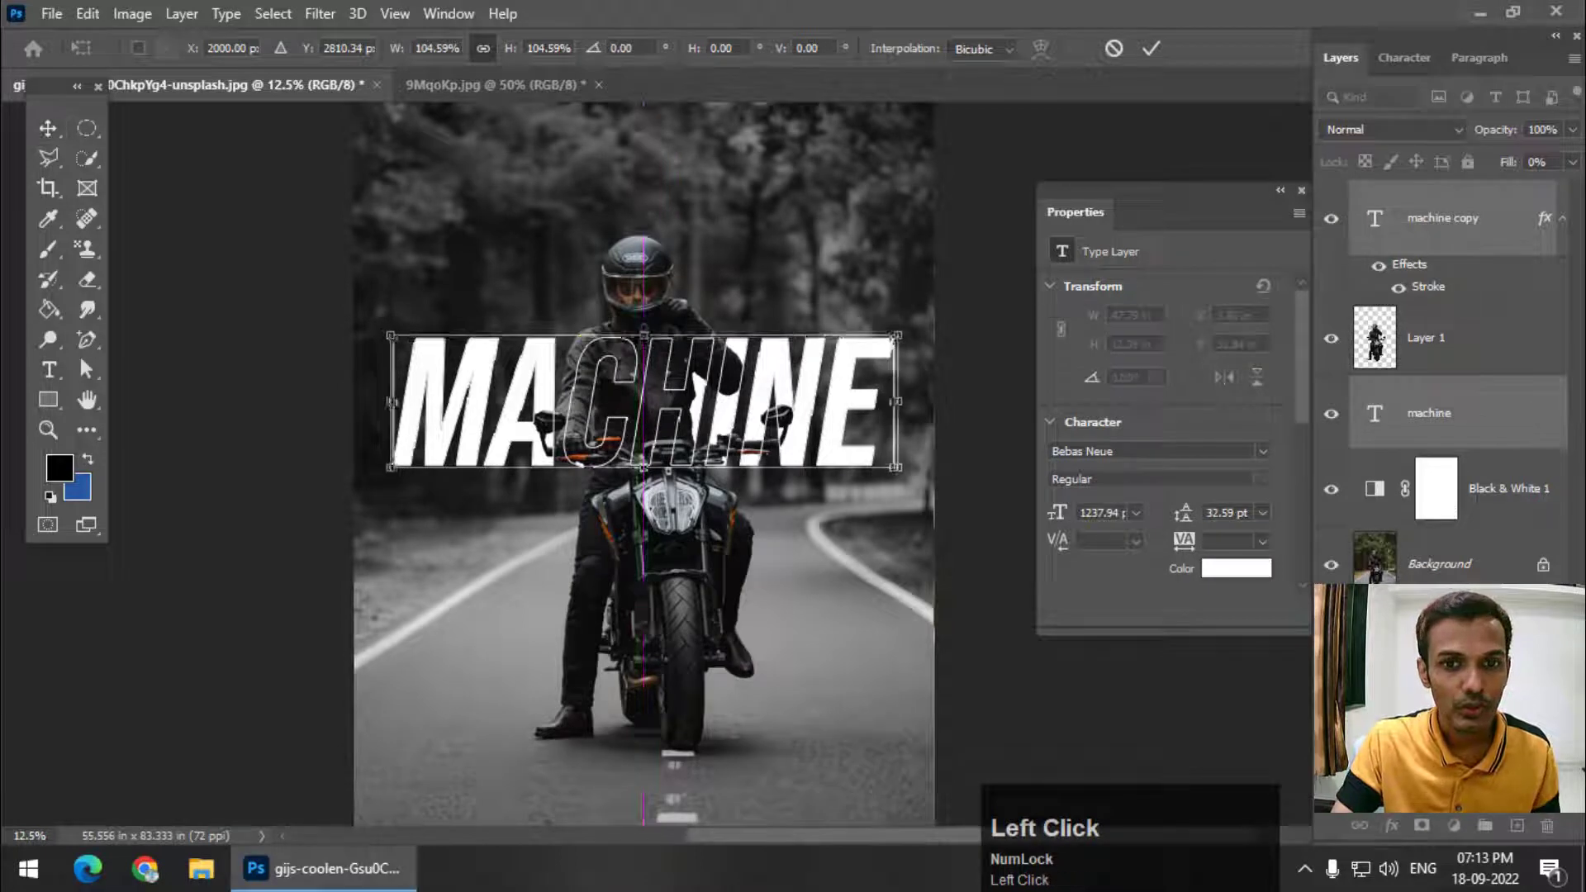
pyautogui.moveTo(644, 334); pyautogui.dragTo(645, 324)
pyautogui.press('Return')
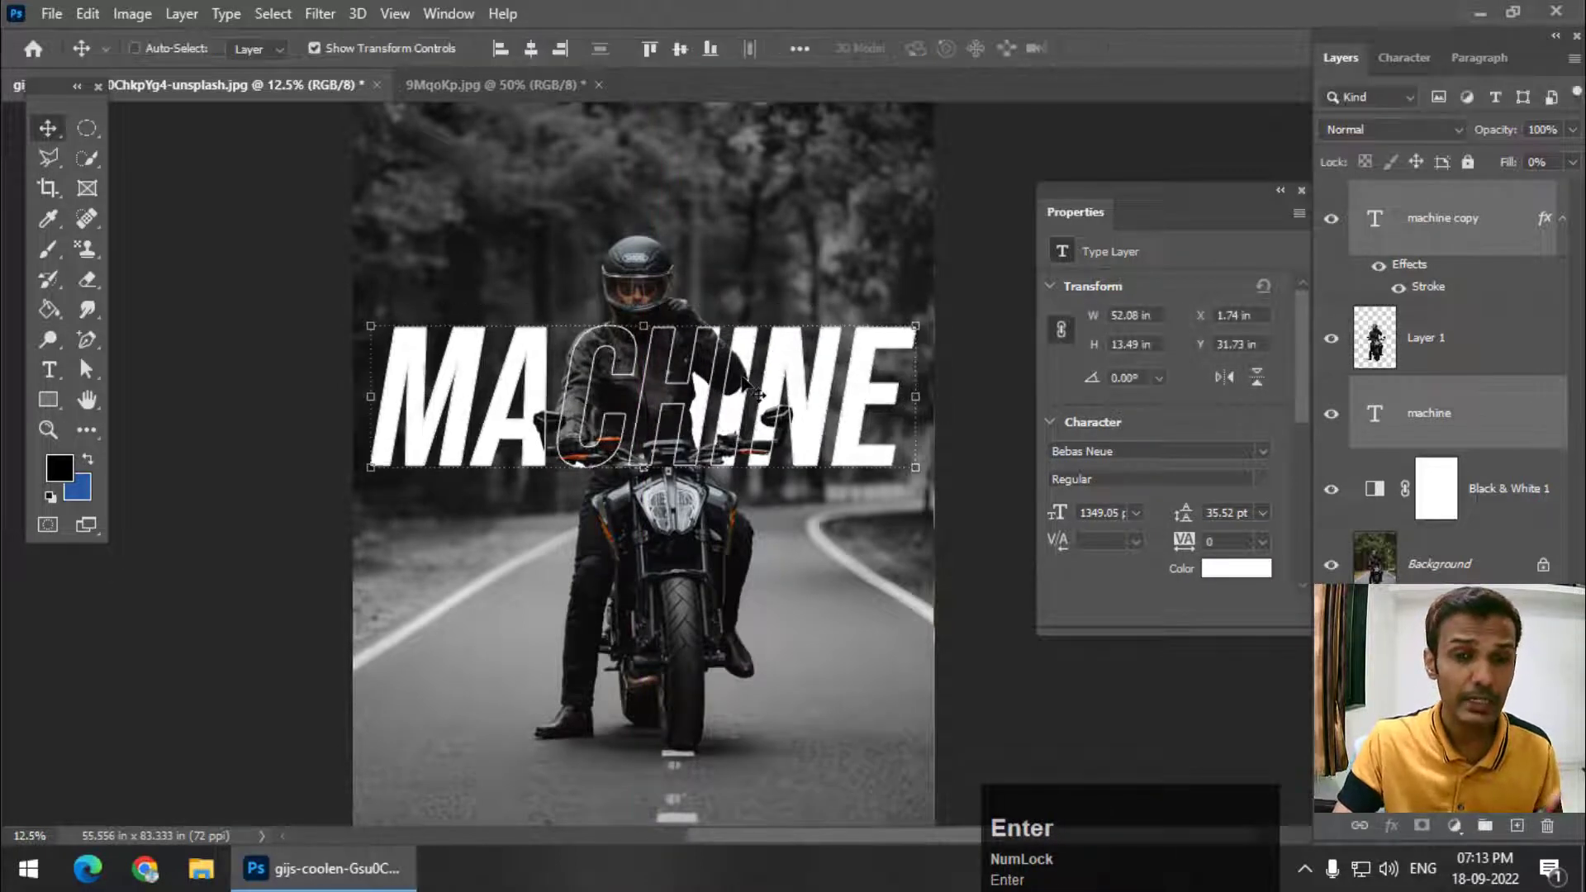
pyautogui.moveTo(743, 386)
pyautogui.mouseDown()
pyautogui.moveTo(764, 400)
pyautogui.moveTo(730, 415)
pyautogui.mouseUp()
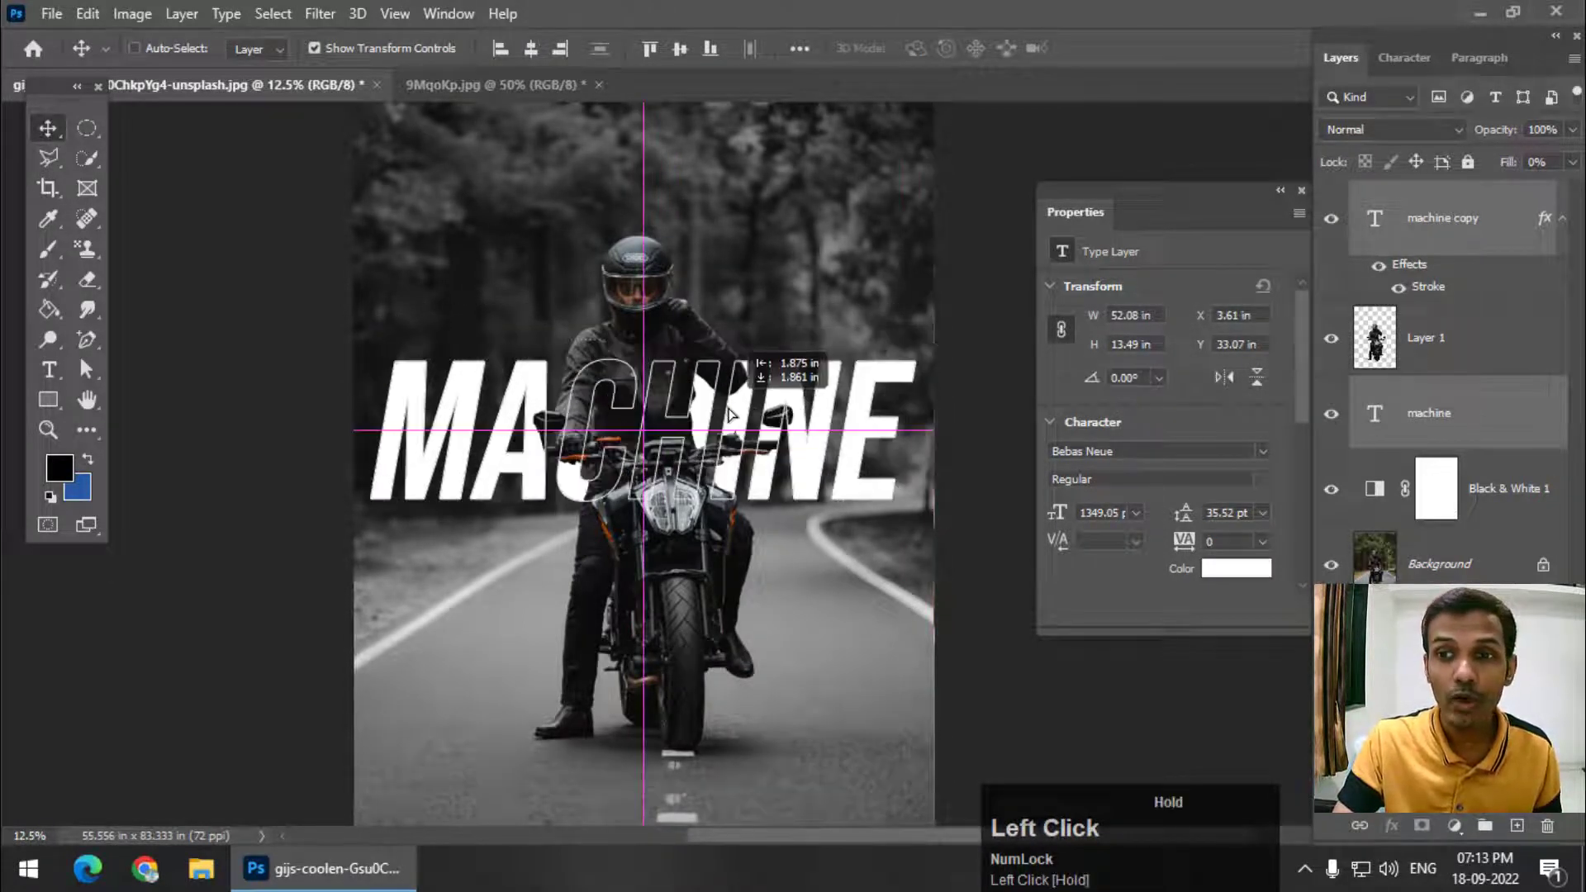
# - Try to shift only the machine copy outline slightly sideways from the solid lettering, and undo the move
pyautogui.click(1505, 258)
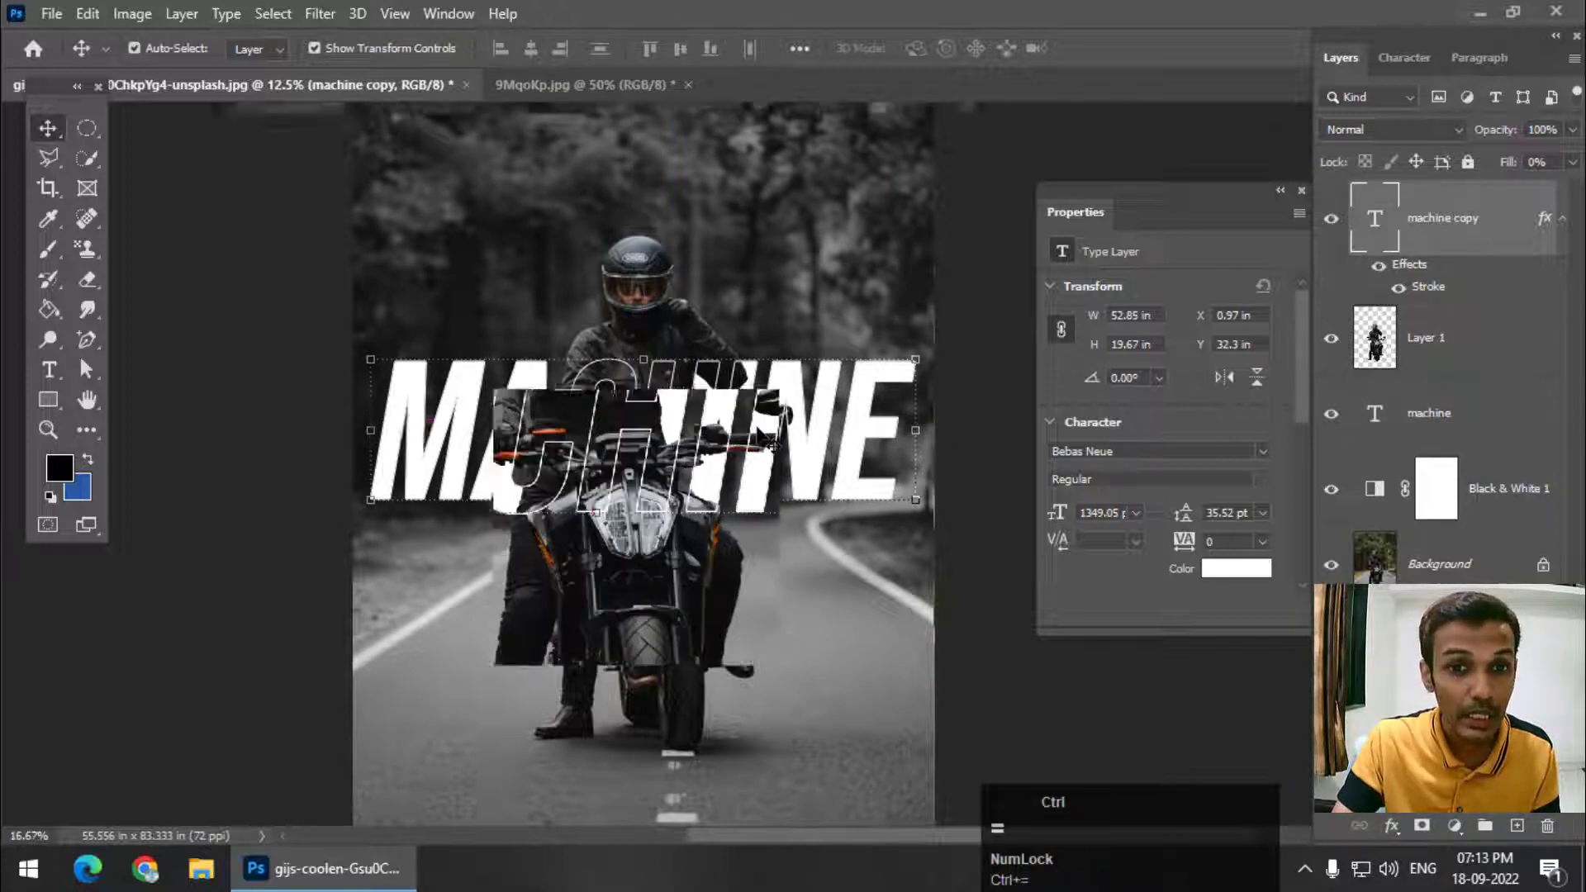
pyautogui.hotkey('ctrl', '=')
pyautogui.moveTo(700, 420); pyautogui.dragTo(712, 421)
pyautogui.hotkey('ctrl', 'z')
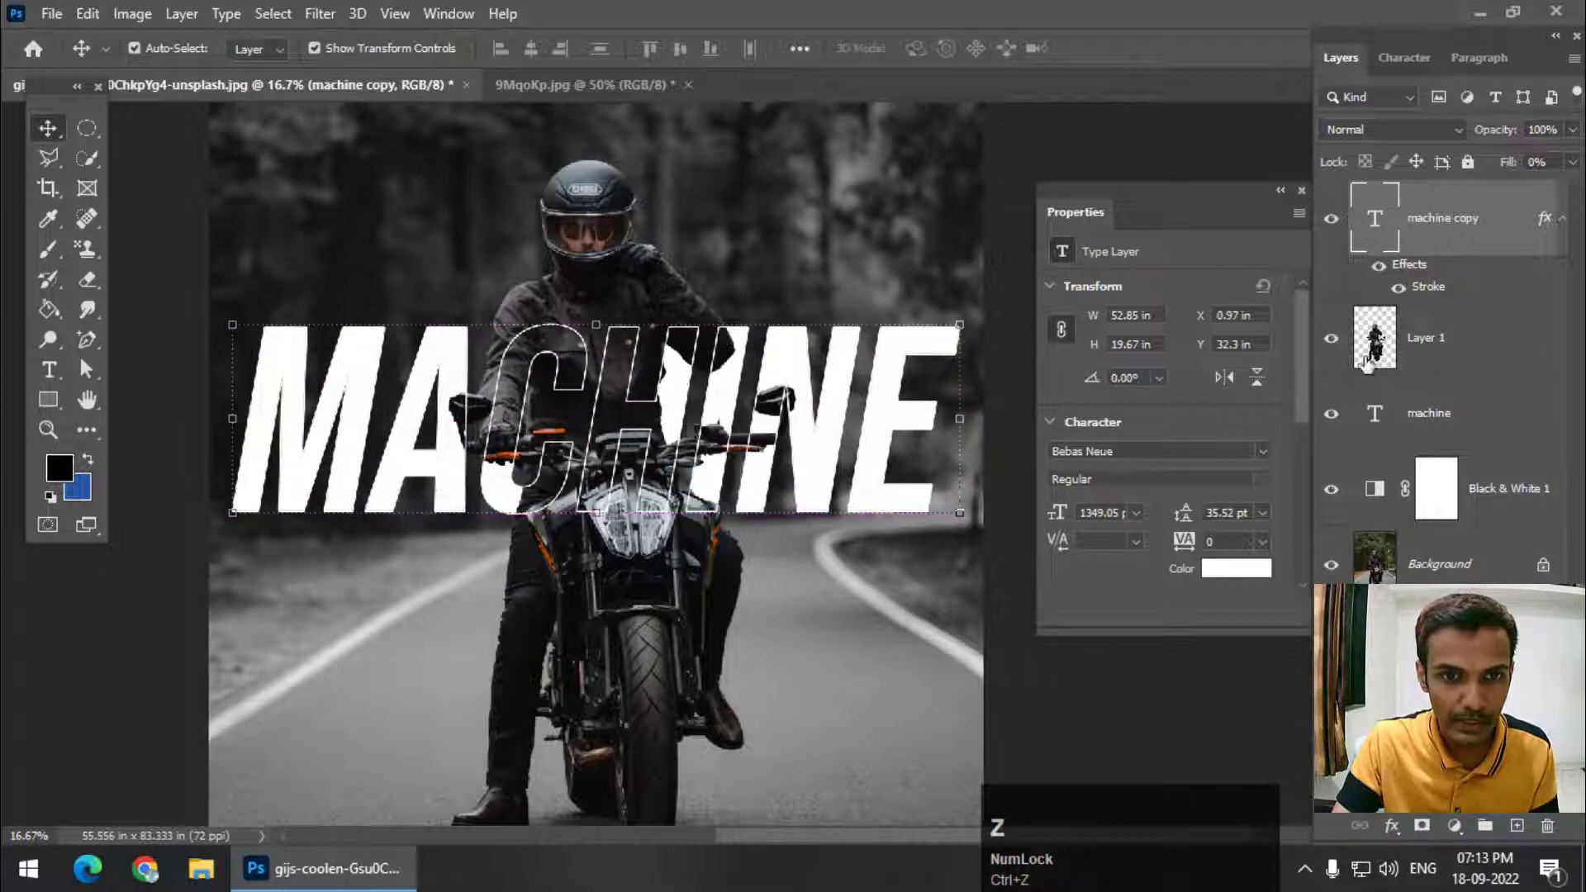
# - Try different horizontal offsets of the machine copy outline against the solid MACHINE lettering, and realign the two
pyautogui.hotkey('shift', 'Right')
pyautogui.hotkey('shift', 'Right')
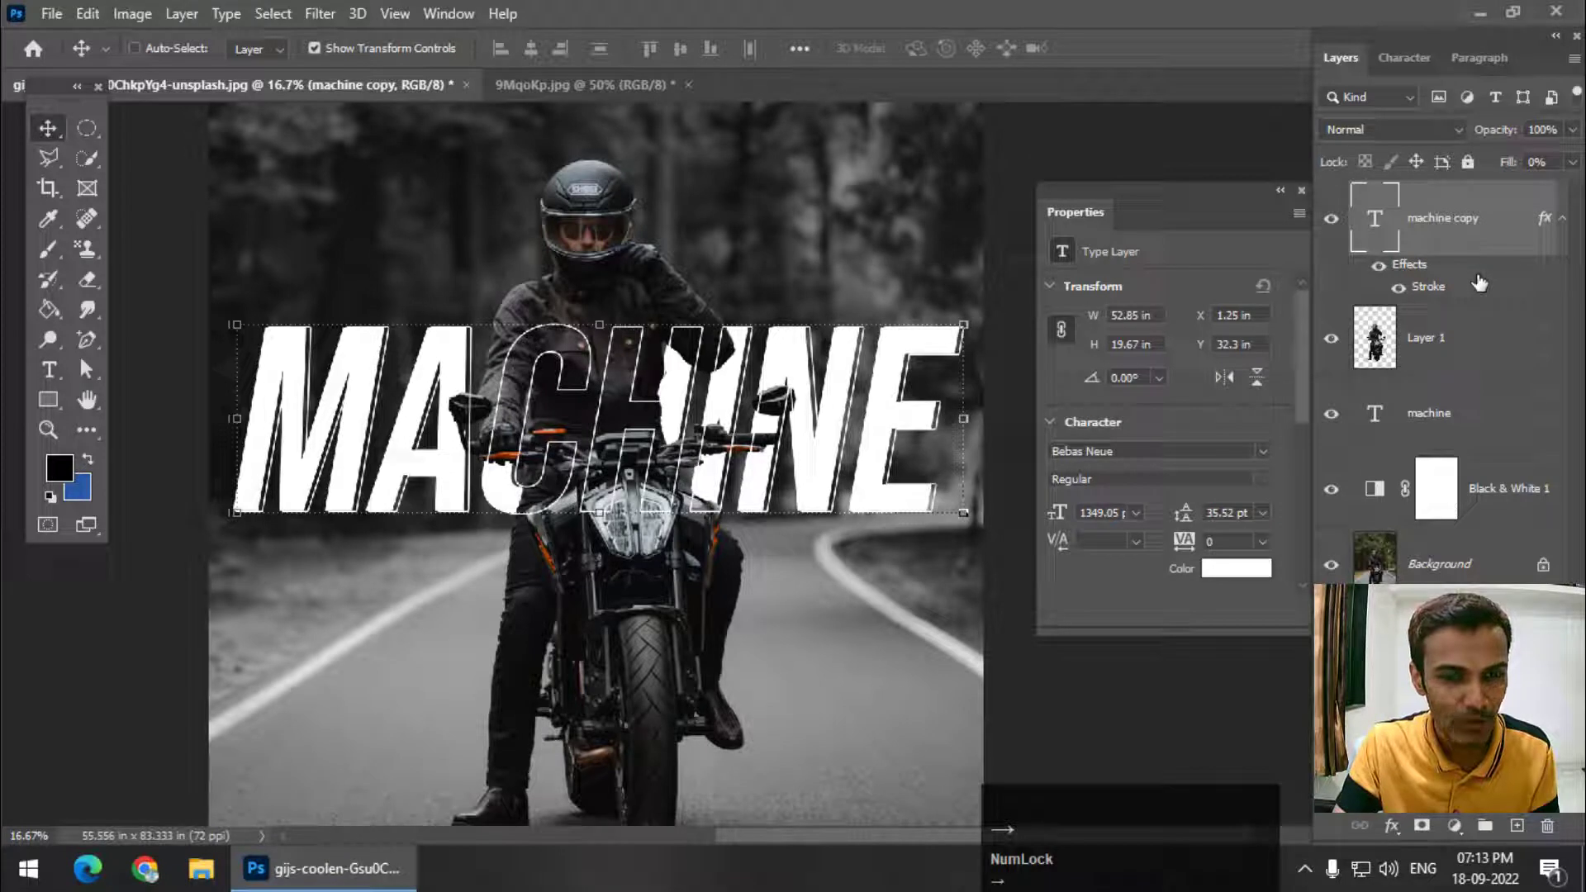
pyautogui.press('Left')
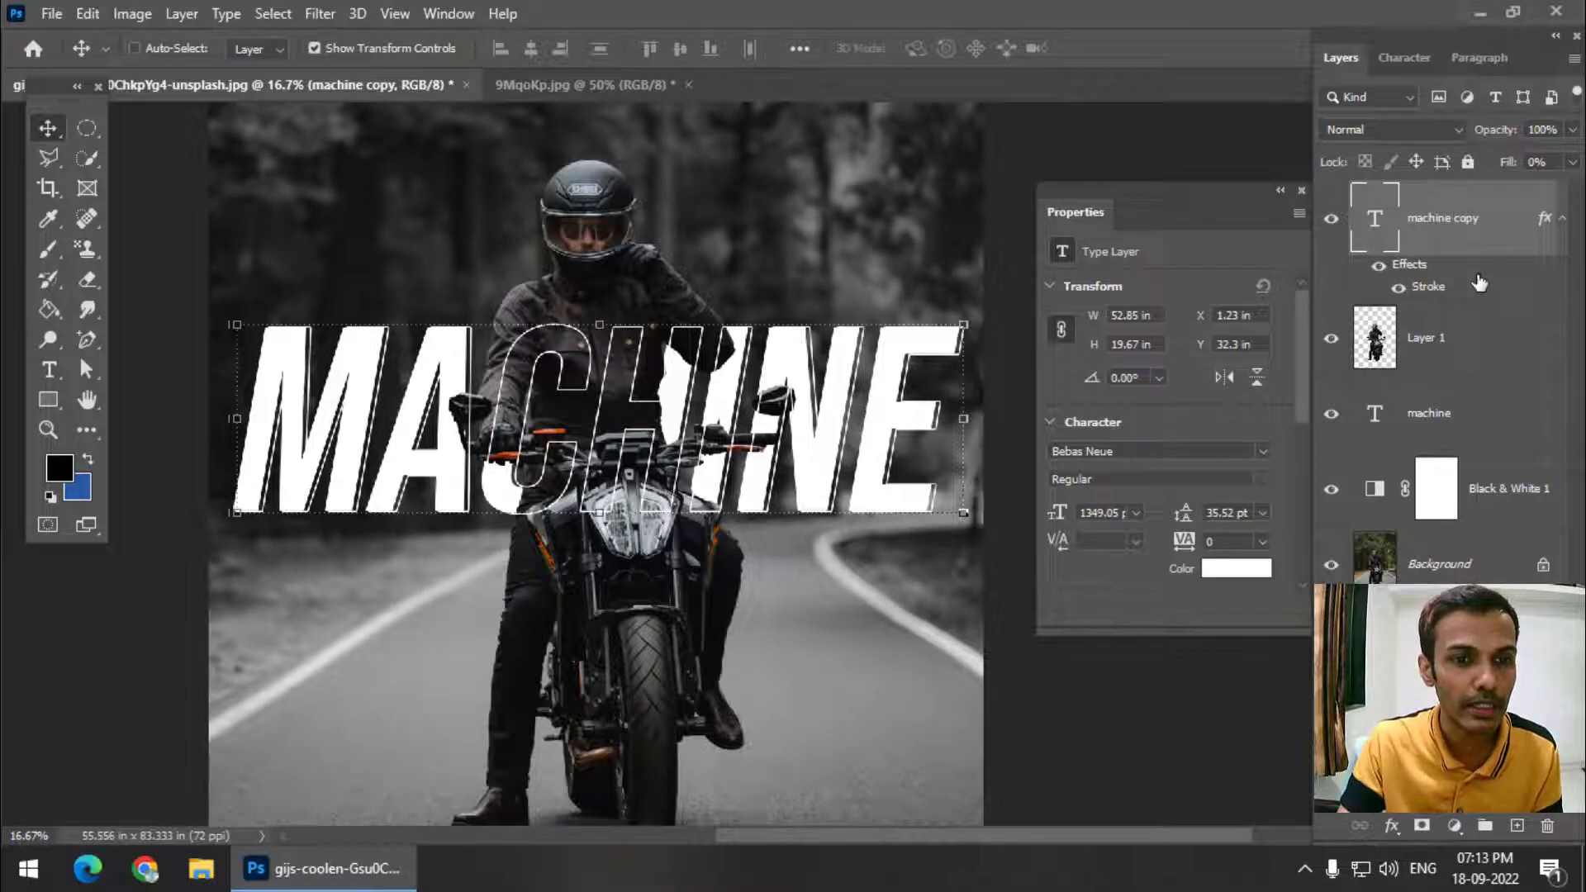
pyautogui.press('Right')
pyautogui.press('Right')
pyautogui.press('Right')
pyautogui.press('Right')
pyautogui.press('Right')
pyautogui.press('Right')
pyautogui.press('Right')
pyautogui.press('Right')
pyautogui.press('Right')
pyautogui.press('Right')
pyautogui.press('Right')
pyautogui.press('Right')
pyautogui.press('Right')
pyautogui.press('Right')
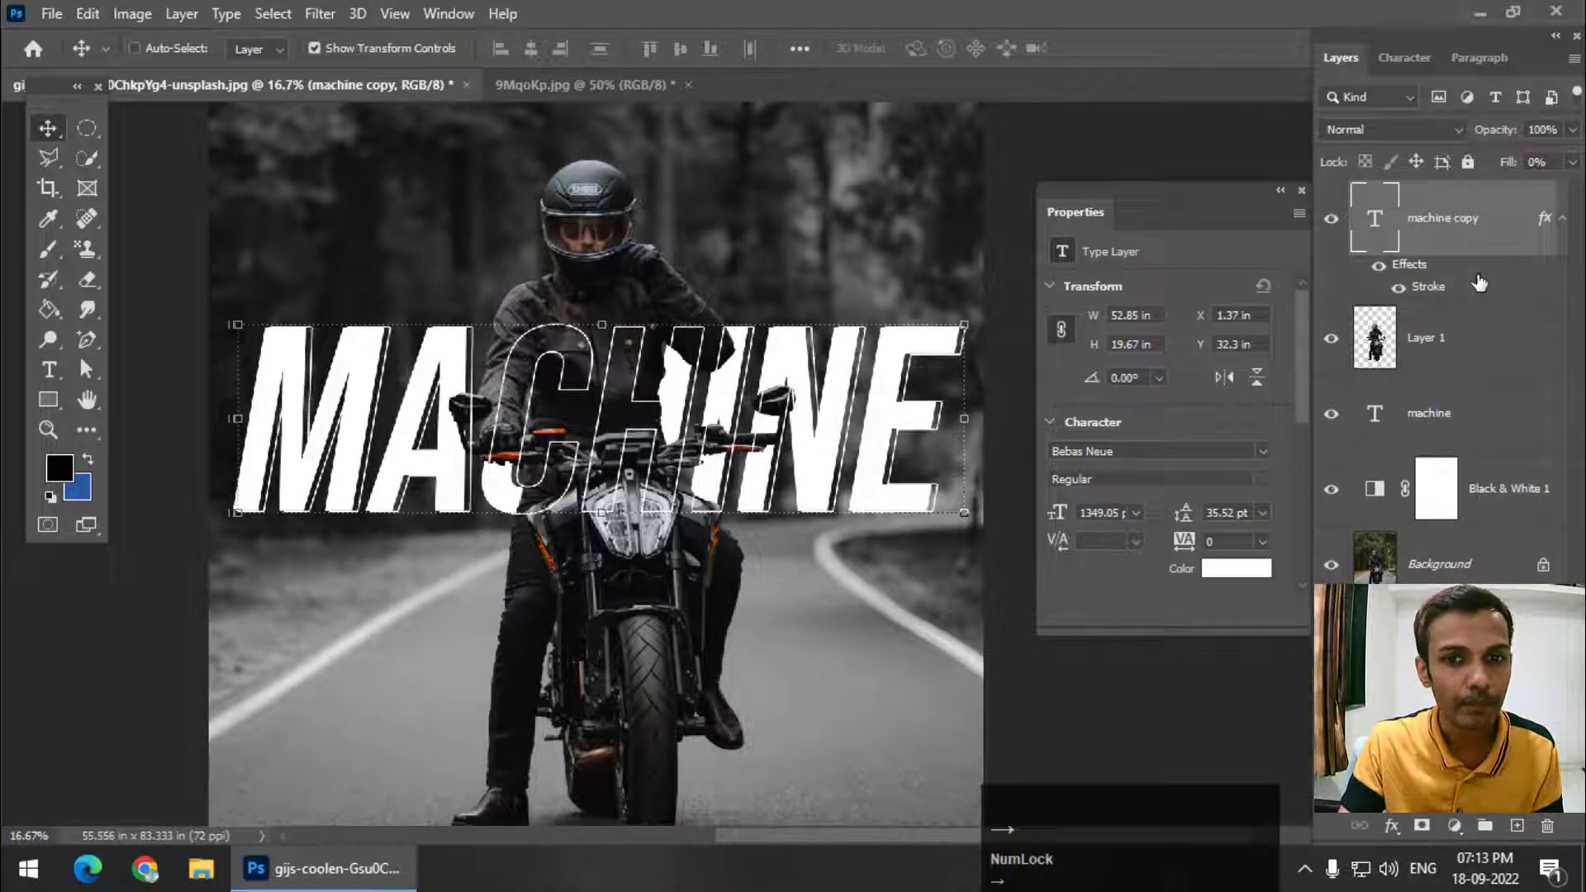
pyautogui.press('Left')
pyautogui.press('Left')
pyautogui.press('Left')
pyautogui.press('Left')
pyautogui.press('Left')
pyautogui.press('Left')
pyautogui.press('Left')
pyautogui.press('Left')
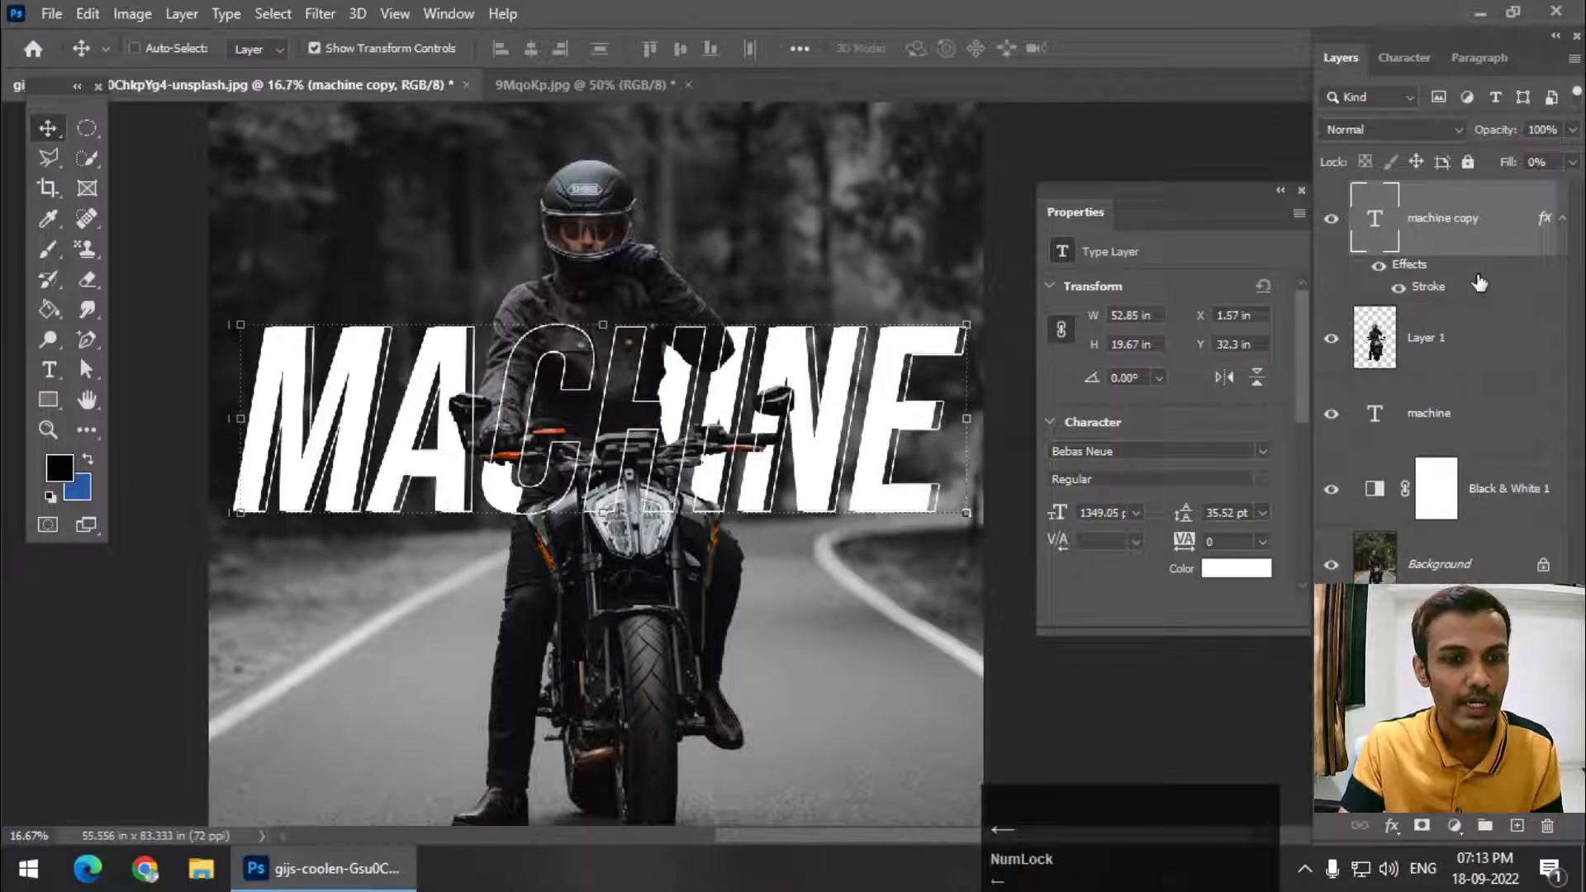
pyautogui.press('Left')
pyautogui.press('Left')
pyautogui.press('Left')
pyautogui.press('Left')
pyautogui.press('Left')
pyautogui.press('Left')
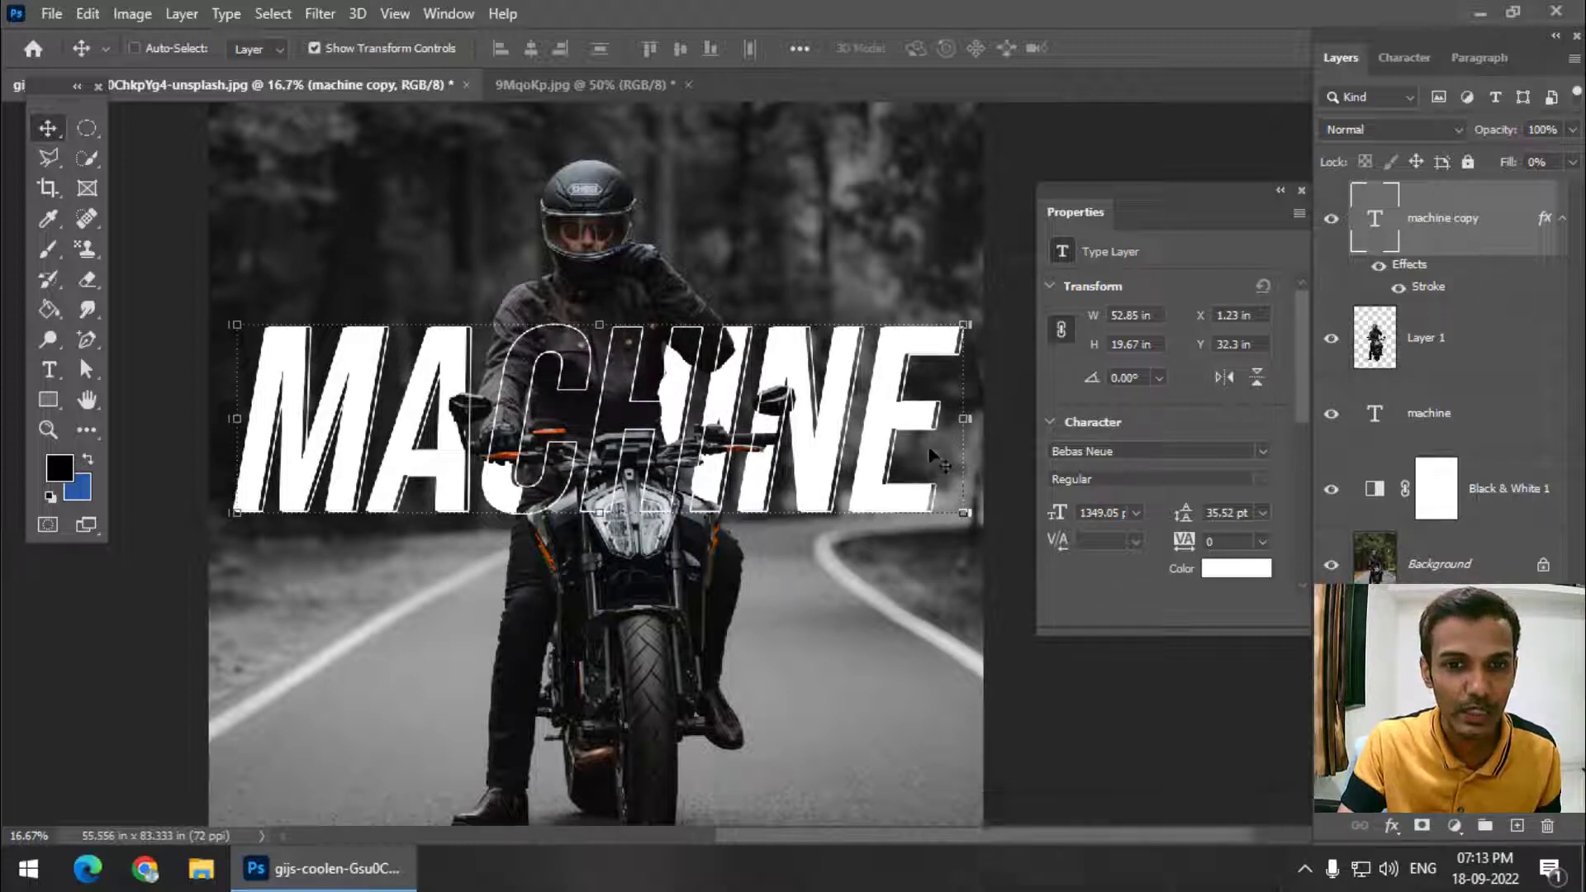
pyautogui.moveTo(837, 469)
pyautogui.mouseDown()
pyautogui.moveTo(816, 469)
pyautogui.moveTo(839, 464)
pyautogui.mouseUp()
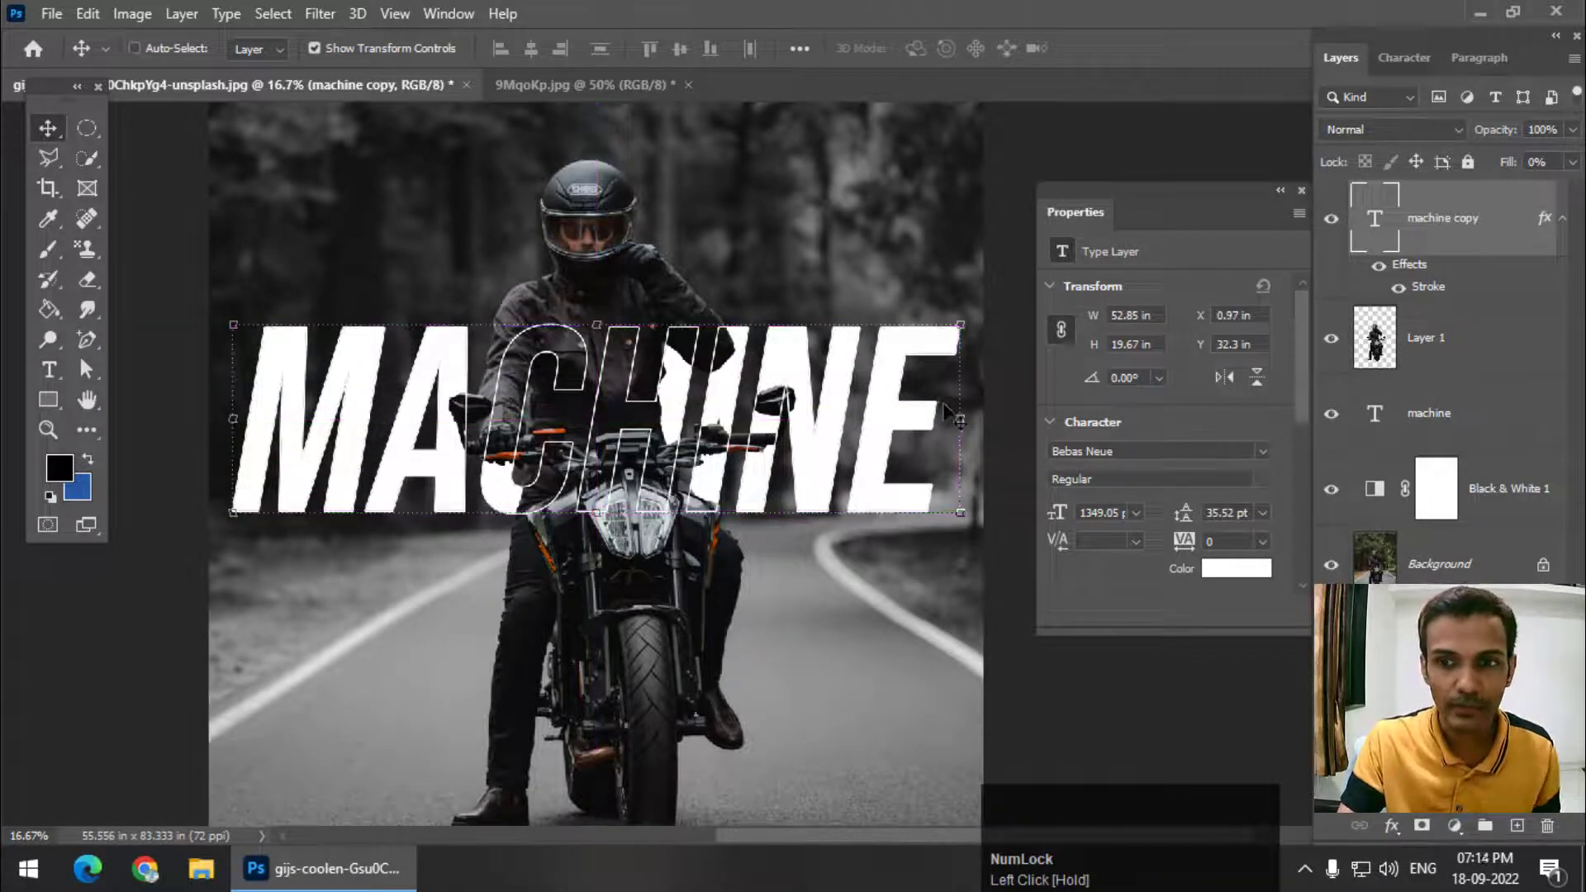
# - Select the machine layer along with machine copy and move both down across the motorcycle's headlight
pyautogui.hotkey('ctrl', '-')
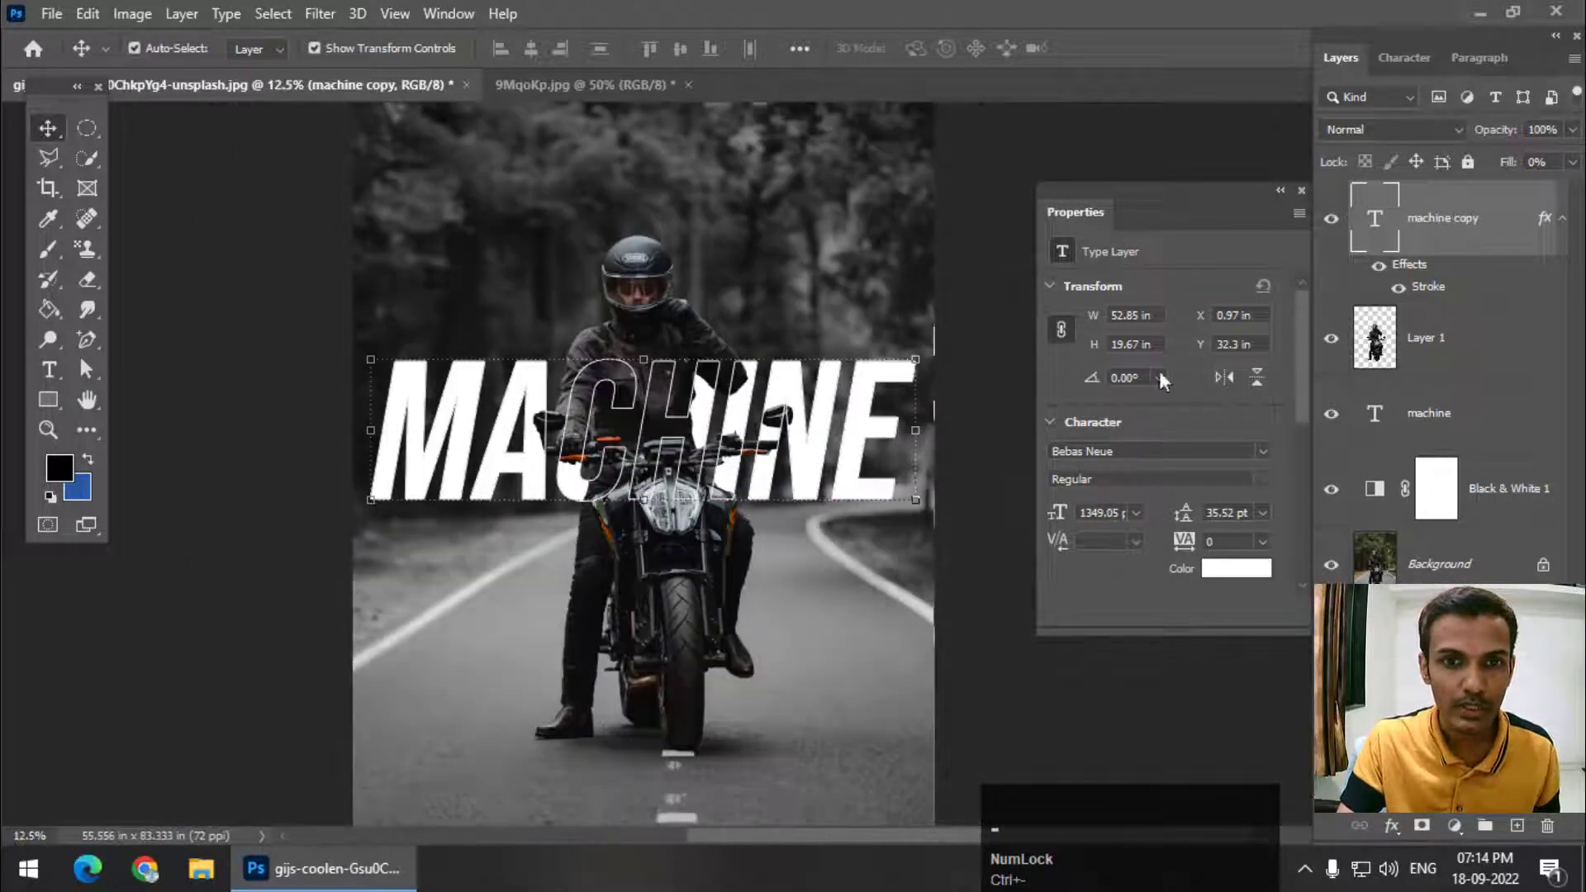
pyautogui.keyDown('ctrl'); pyautogui.click(1498, 412); pyautogui.keyUp('ctrl')
pyautogui.moveTo(852, 457); pyautogui.dragTo(853, 532)
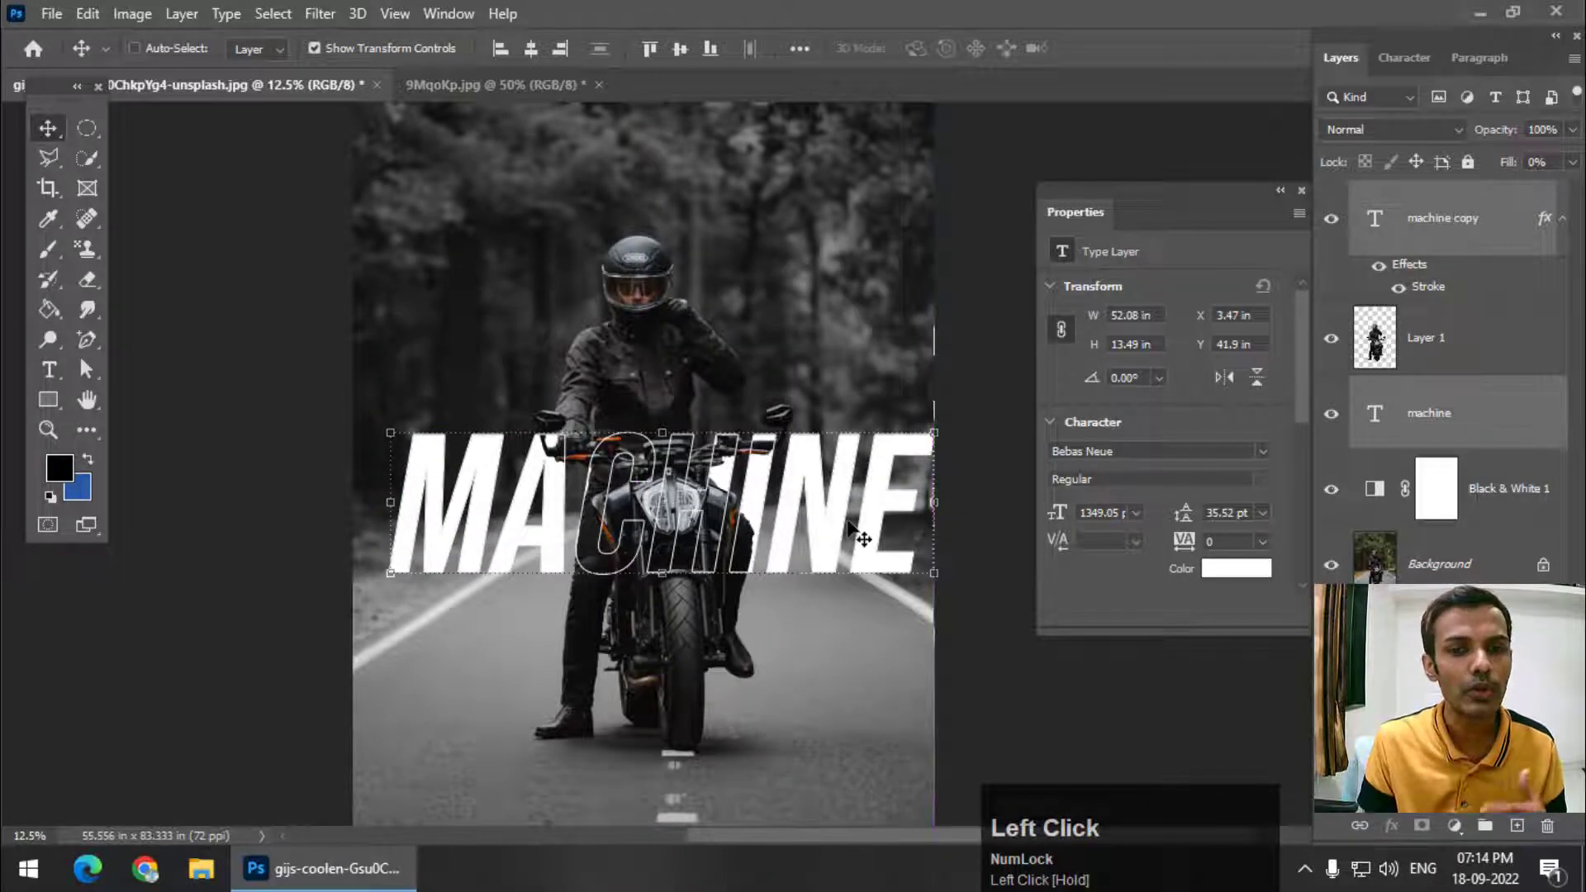
pyautogui.moveTo(854, 531); pyautogui.dragTo(853, 532)
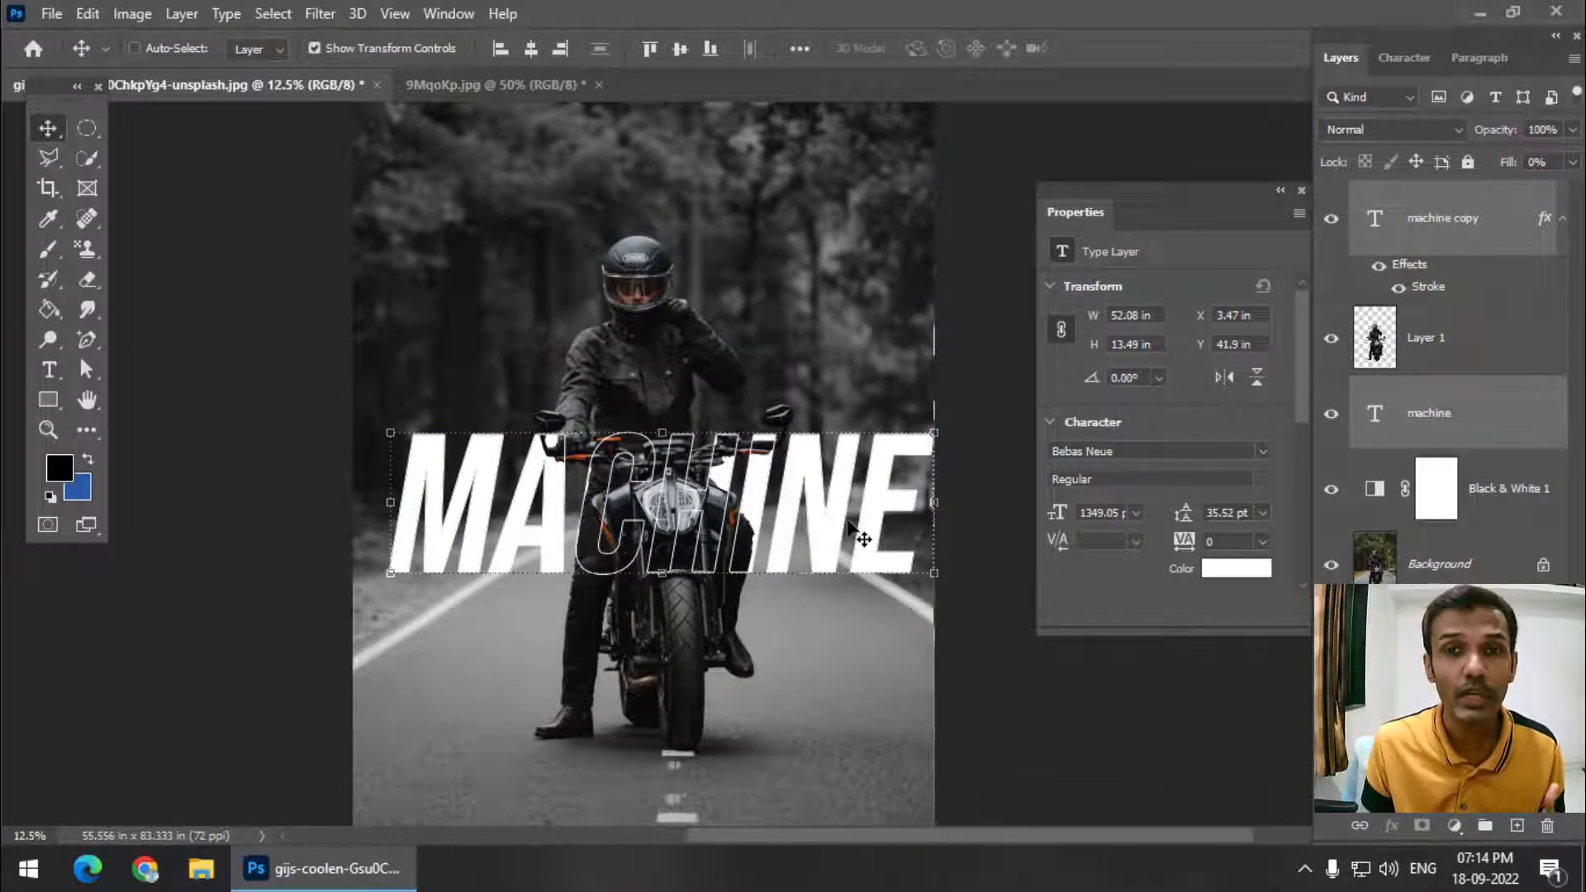